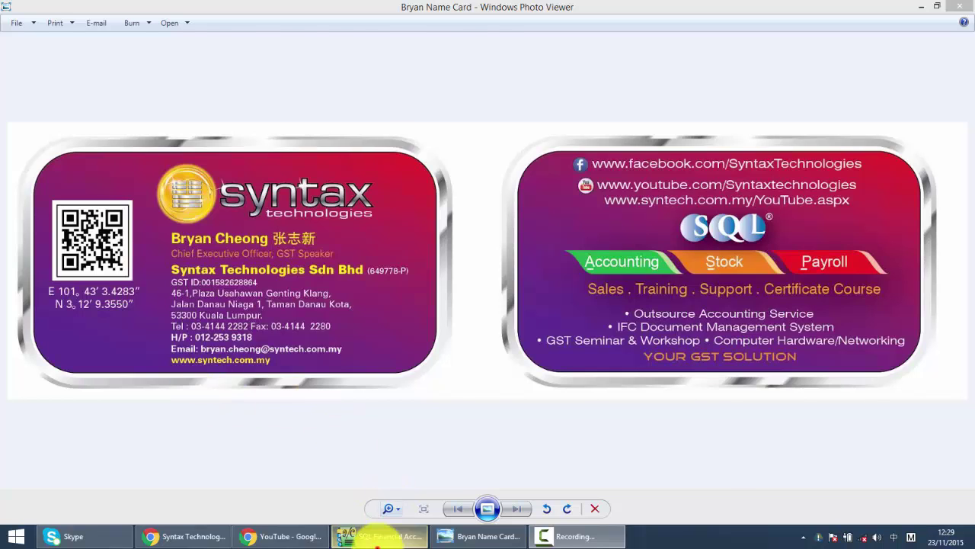
# - Switch to SQL Financial Accounting, filter the customer invoices by customer name, and open the matching invoice dated 04/04/2015
pyautogui.click(379, 537)
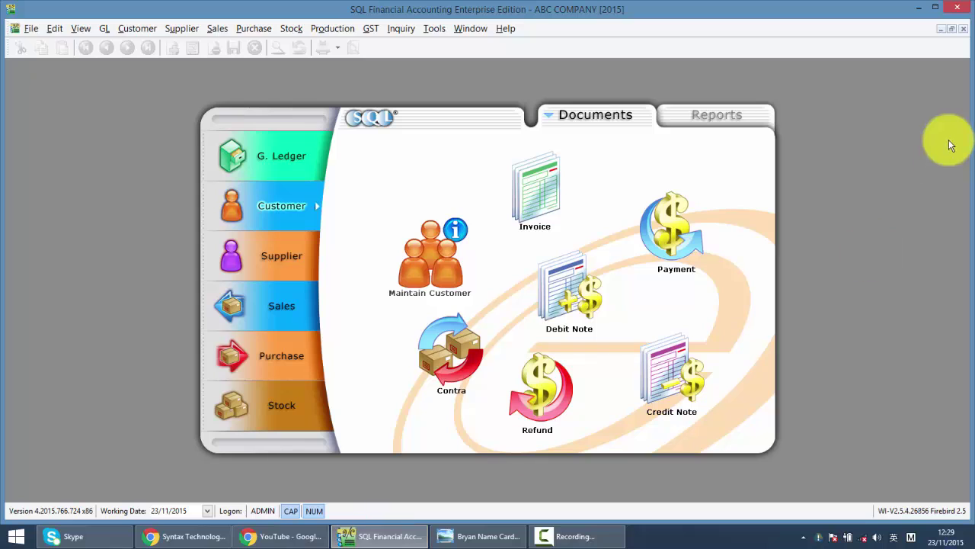
pyautogui.click(268, 211)
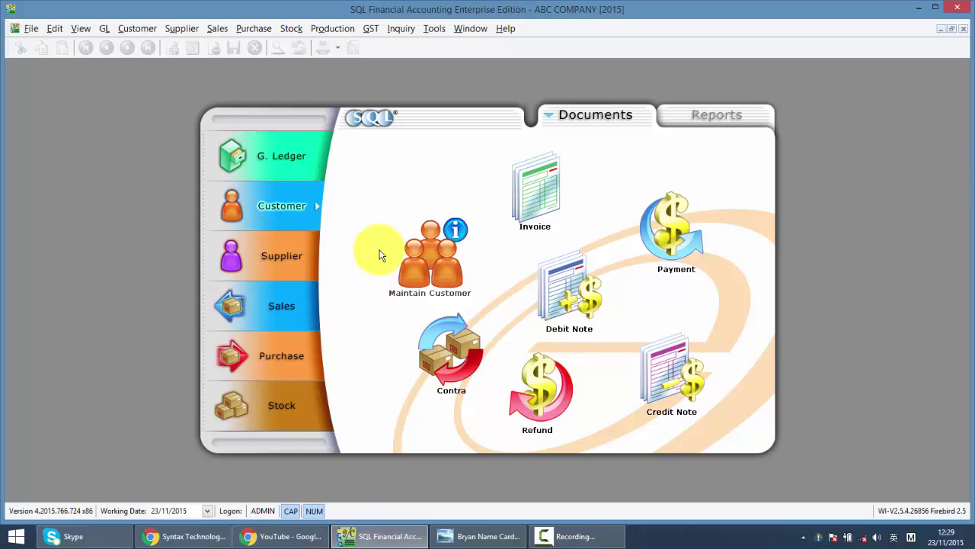
pyautogui.click(533, 196)
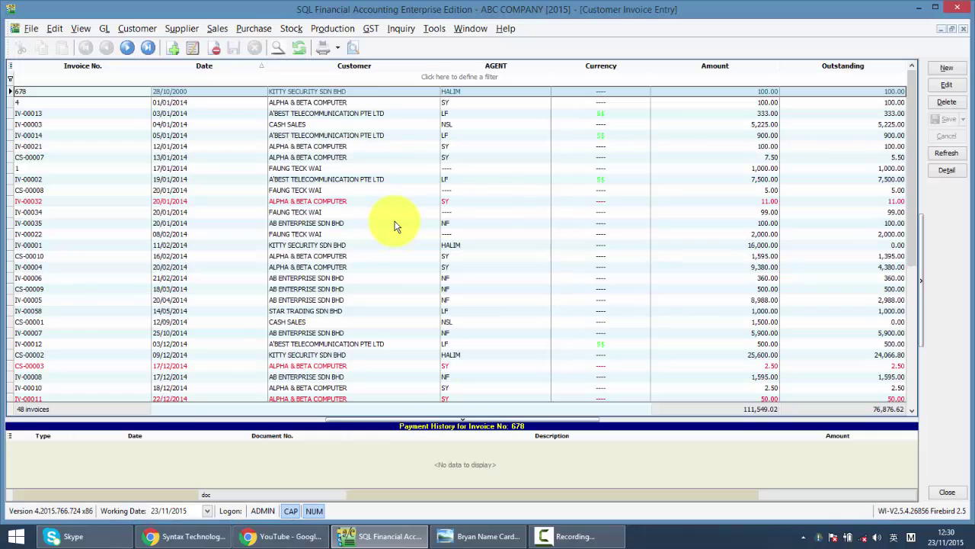
pyautogui.click(333, 78)
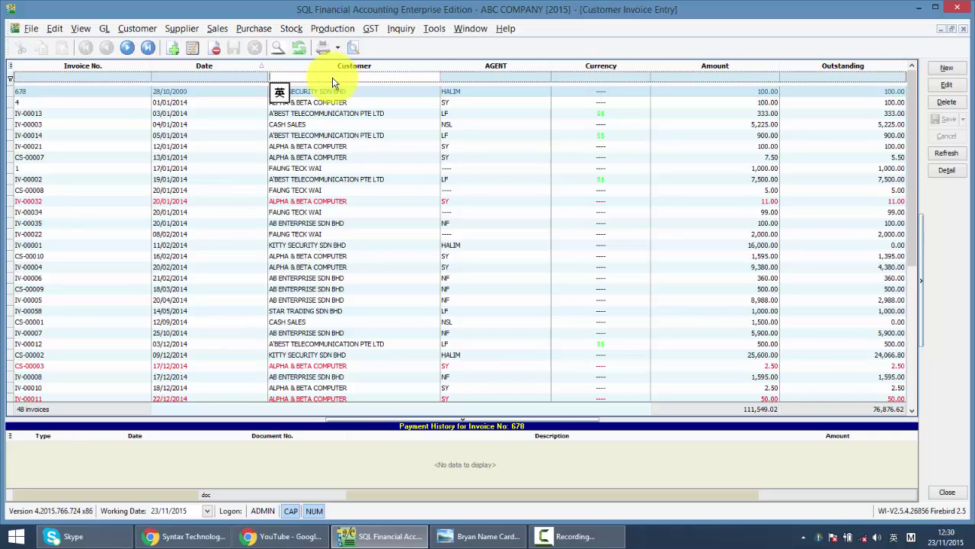
pyautogui.write('ALA')
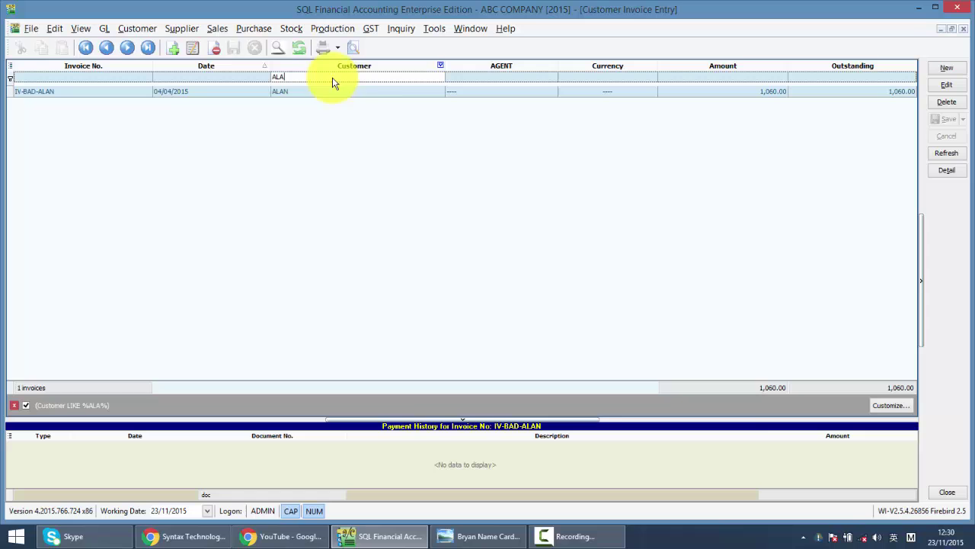
pyautogui.click(385, 100)
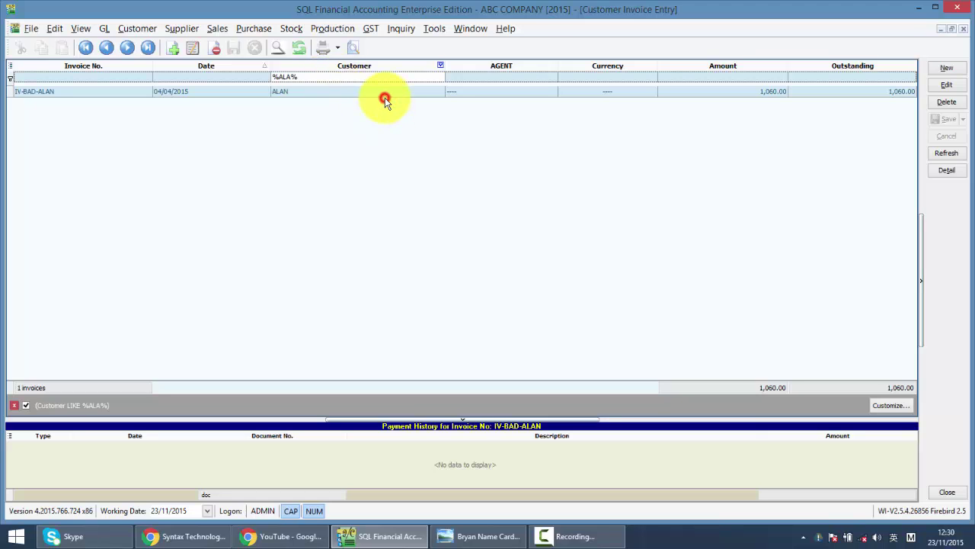
pyautogui.doubleClick(386, 98)
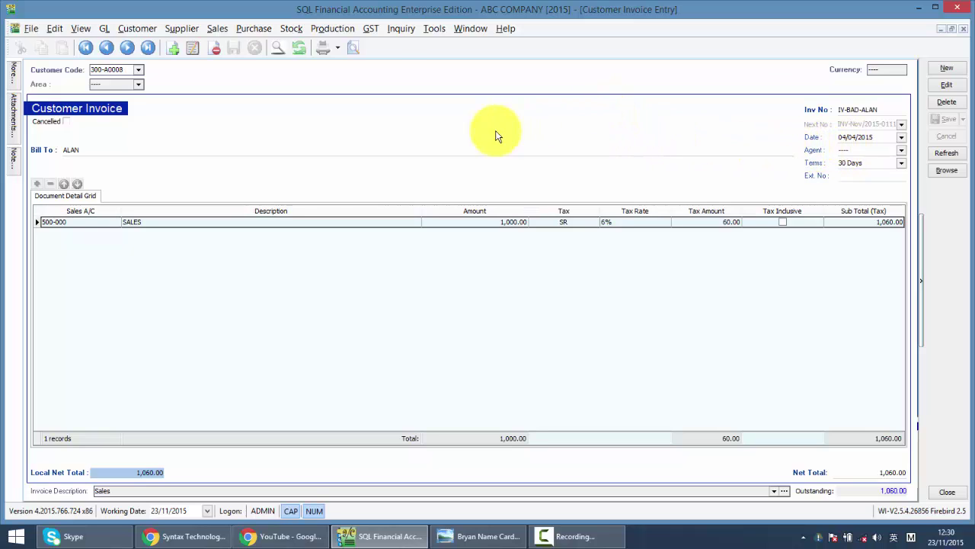
# - Check the GST number field in that invoice's customer record, and close the customer and invoice windows
pyautogui.click(134, 29)
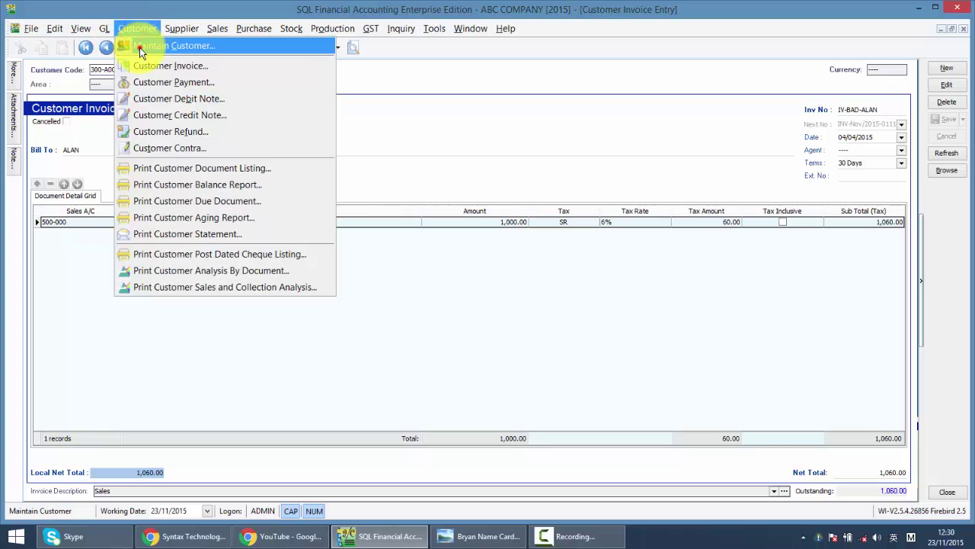
pyautogui.click(142, 45)
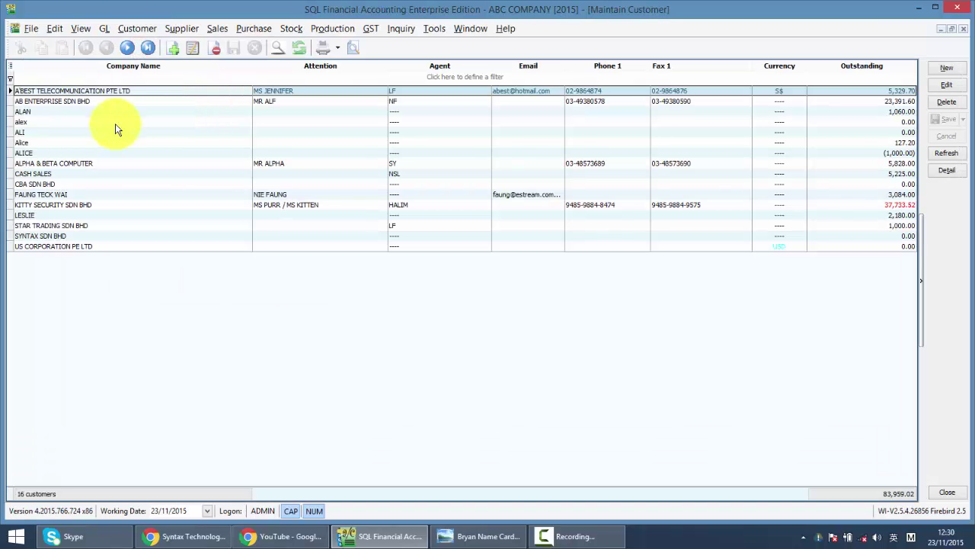
pyautogui.doubleClick(71, 111)
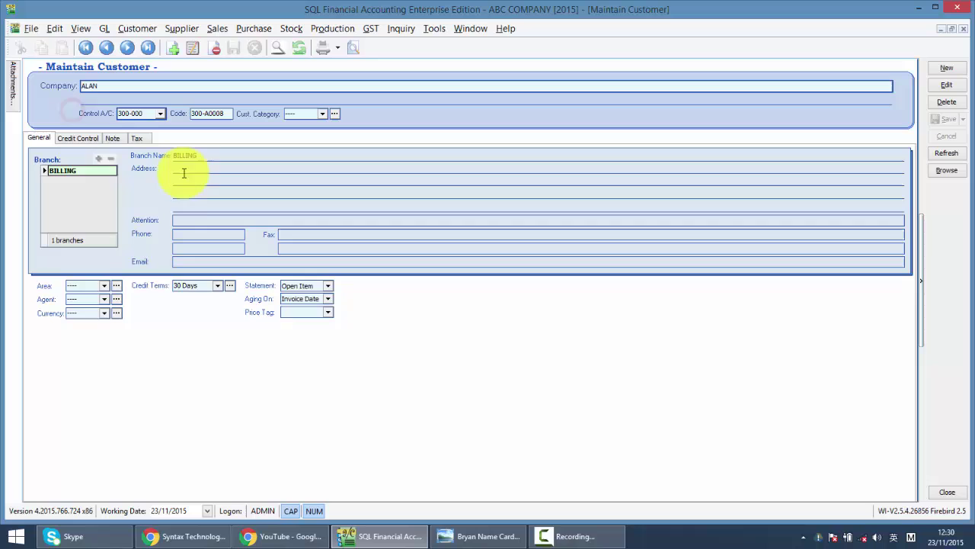
pyautogui.click(136, 138)
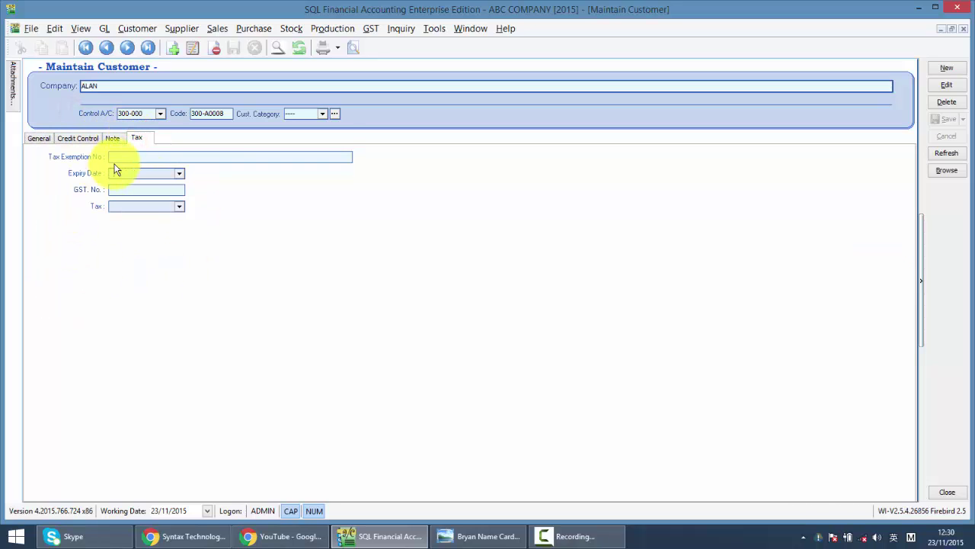
pyautogui.click(158, 190)
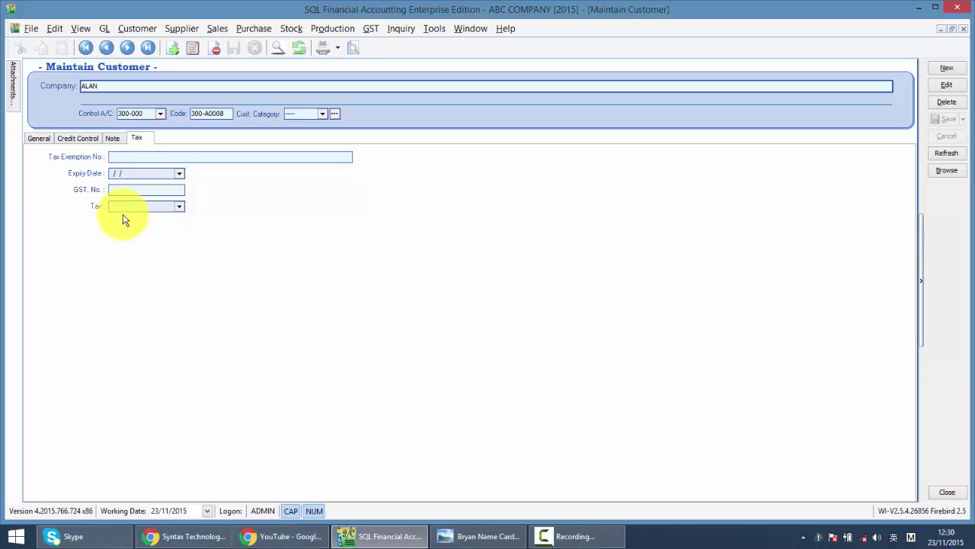
pyautogui.click(963, 28)
pyautogui.click(964, 29)
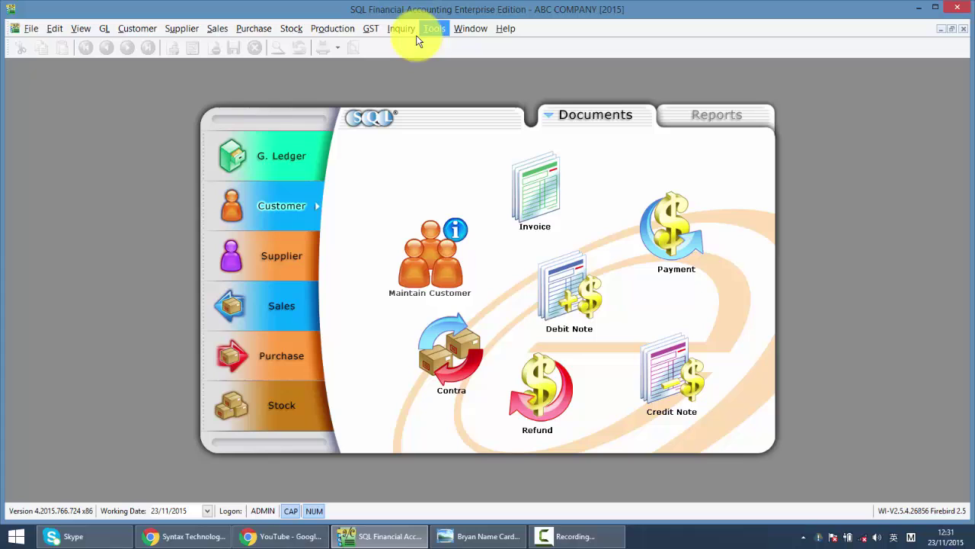
# - Process a new GST return for the period 01/04/2015 to 30/06/2015
pyautogui.click(371, 29)
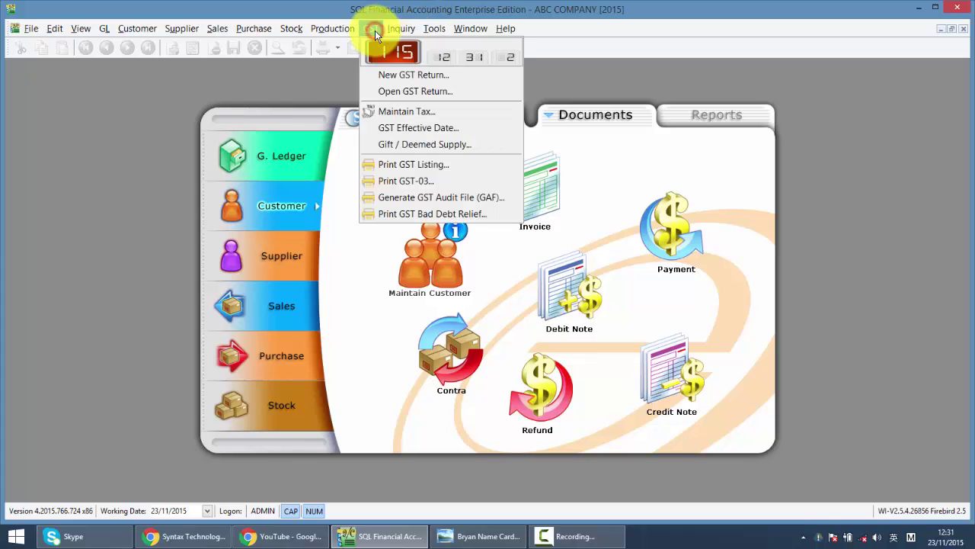
pyautogui.click(371, 76)
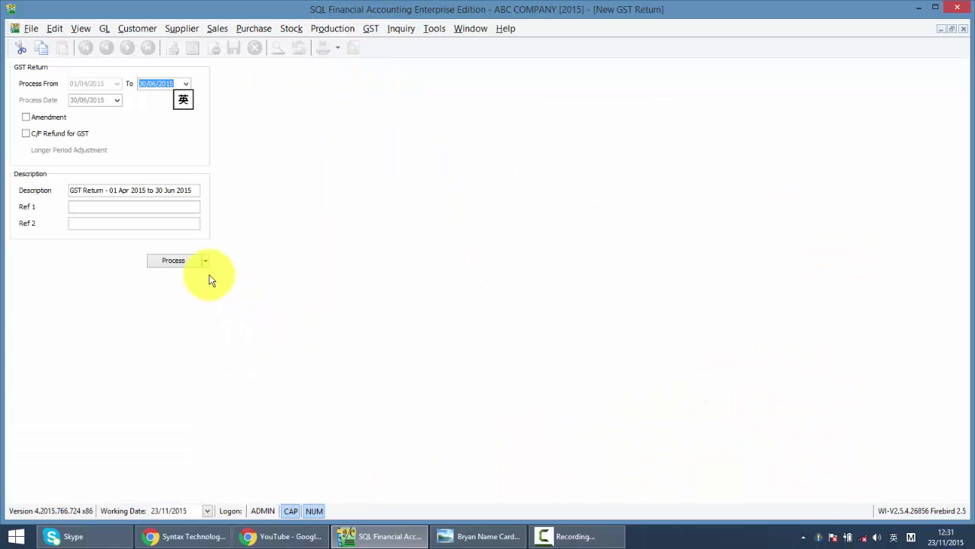
pyautogui.click(175, 260)
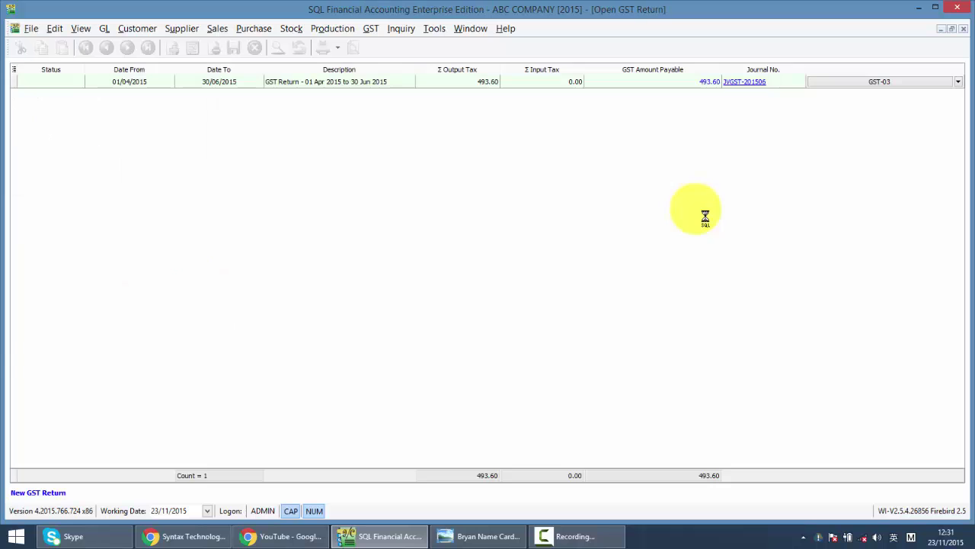
# - Inspect the 04/04/2015 invoice in the total output tax details (field 5b) of the April to June GST-03, and close the report
pyautogui.click(841, 85)
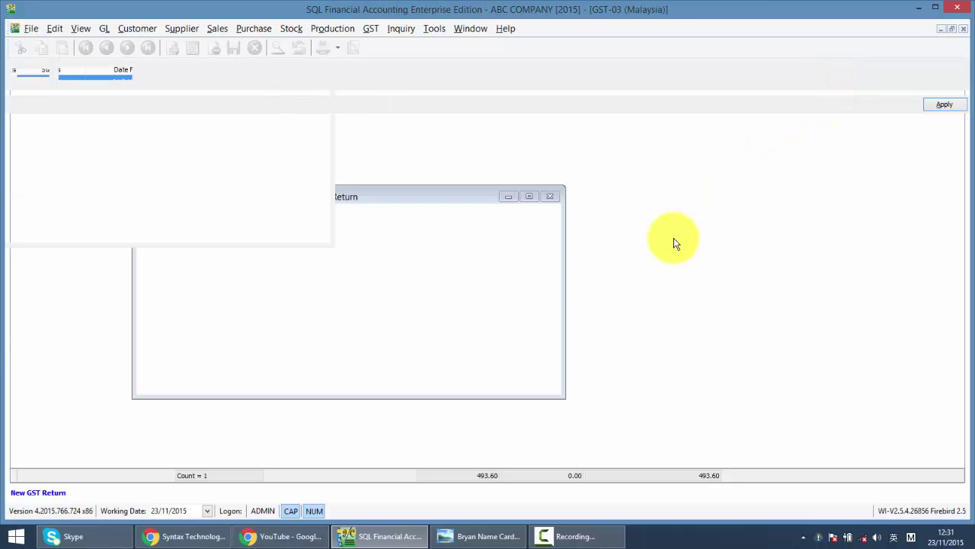
pyautogui.scroll(-10, 708, 316)
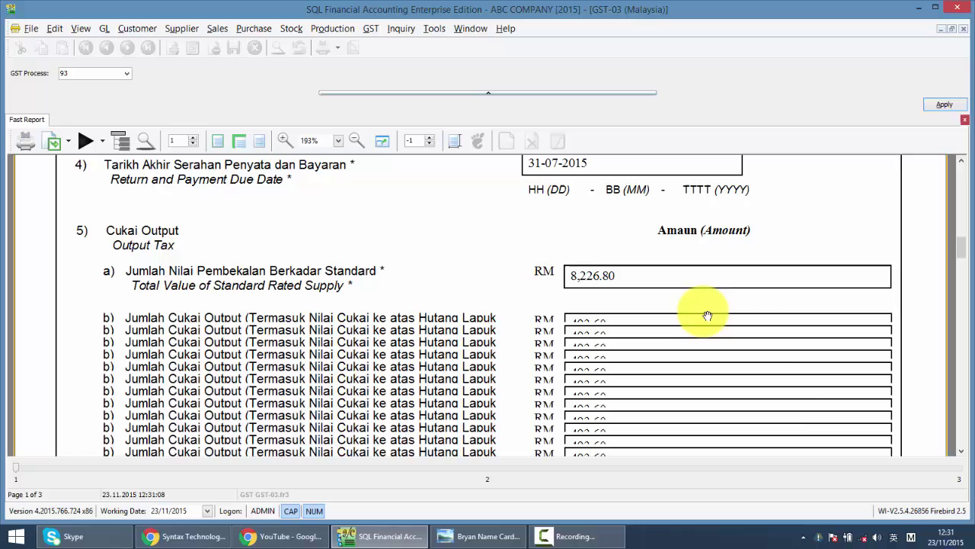
pyautogui.click(600, 312)
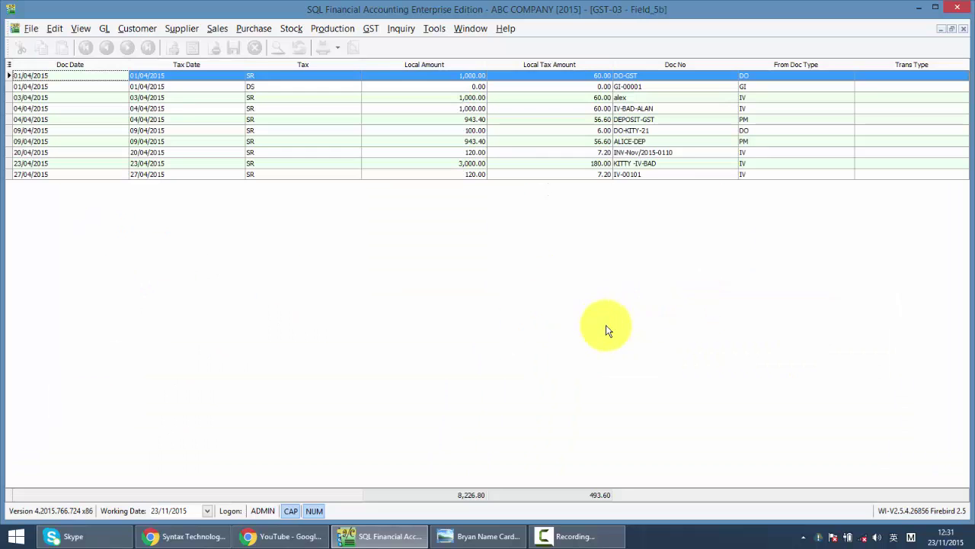
pyautogui.click(638, 107)
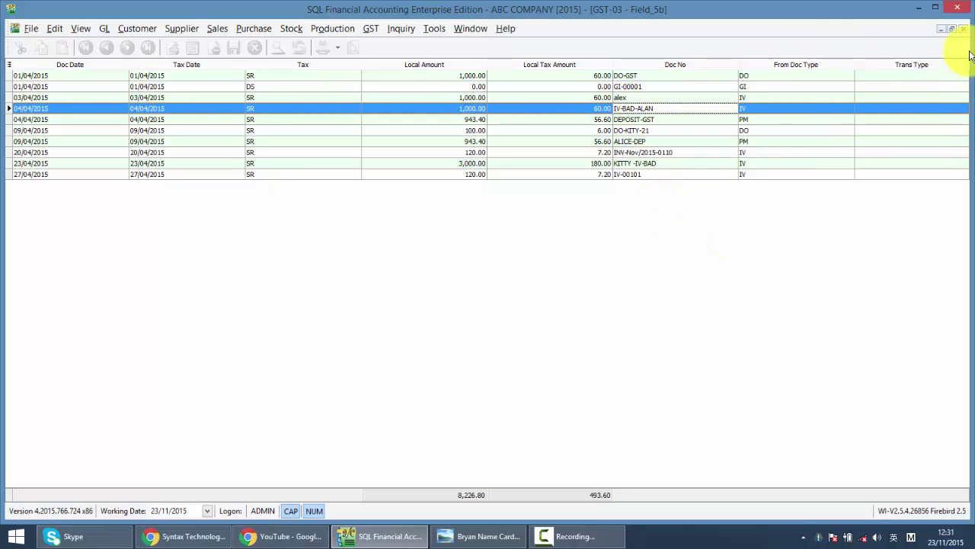
pyautogui.click(963, 28)
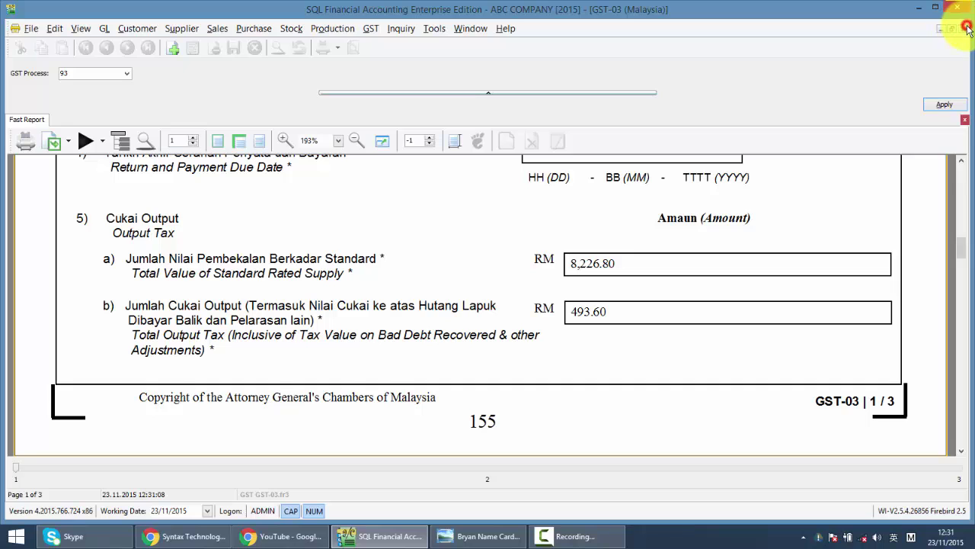
pyautogui.click(963, 28)
# - Process a new GST return for the period 01/07/2015 to 30/09/2015
pyautogui.click(370, 28)
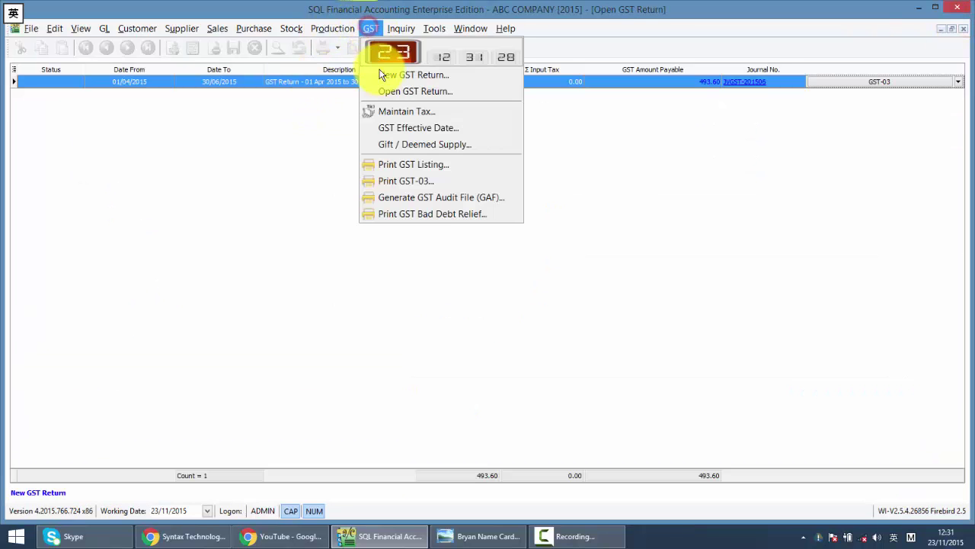
pyautogui.click(380, 76)
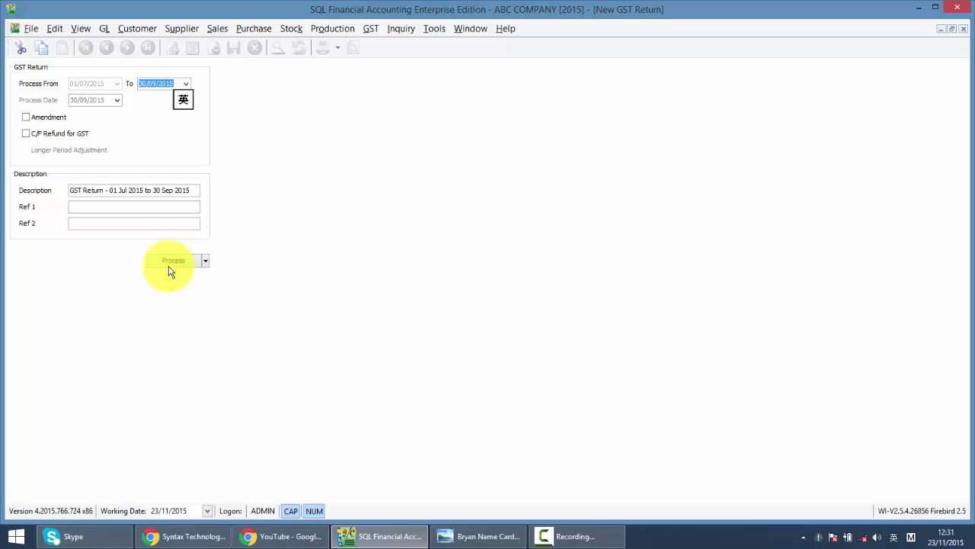
pyautogui.click(173, 260)
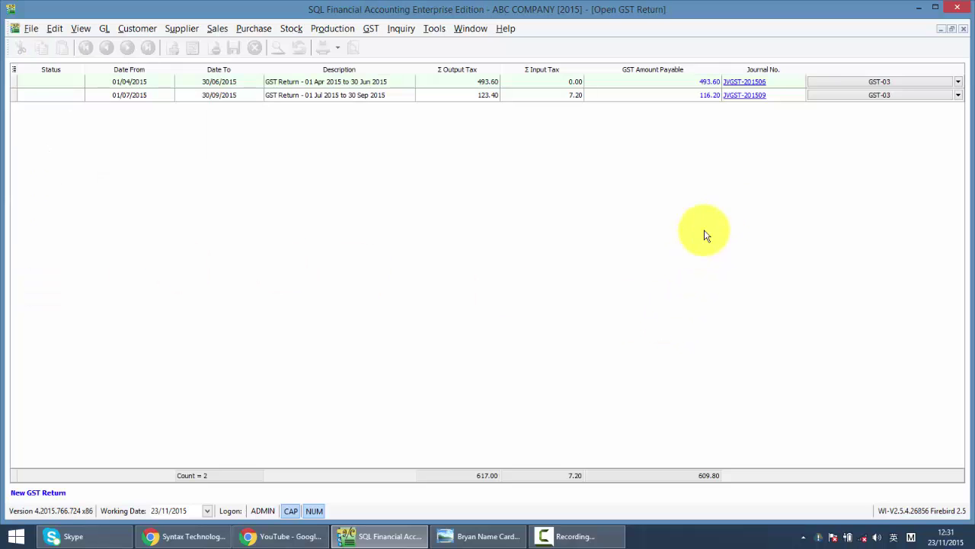
# - Start processing the GST return for 01/10/2015 to 31/12/2015, and enlarge and reposition its bad debt relief dialog
pyautogui.click(370, 28)
pyautogui.click(371, 46)
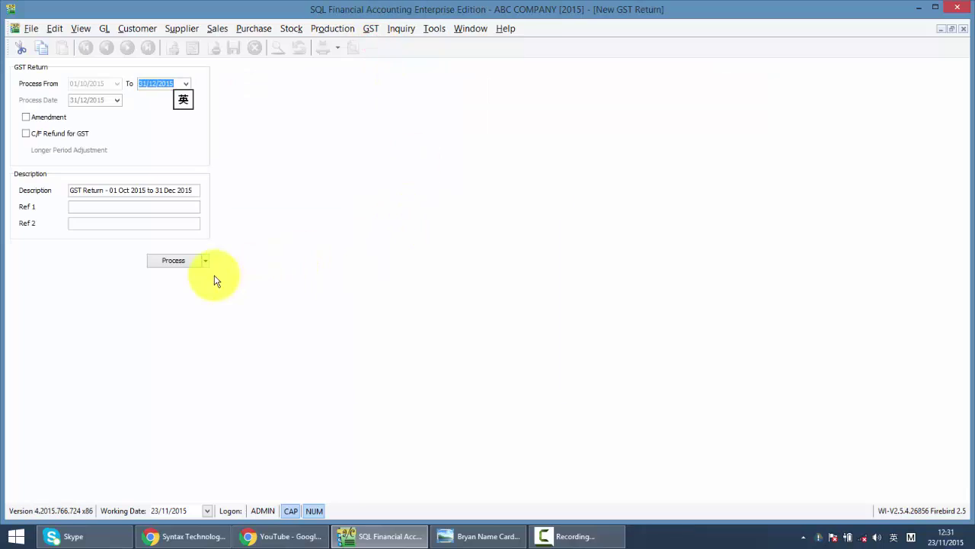
pyautogui.click(173, 261)
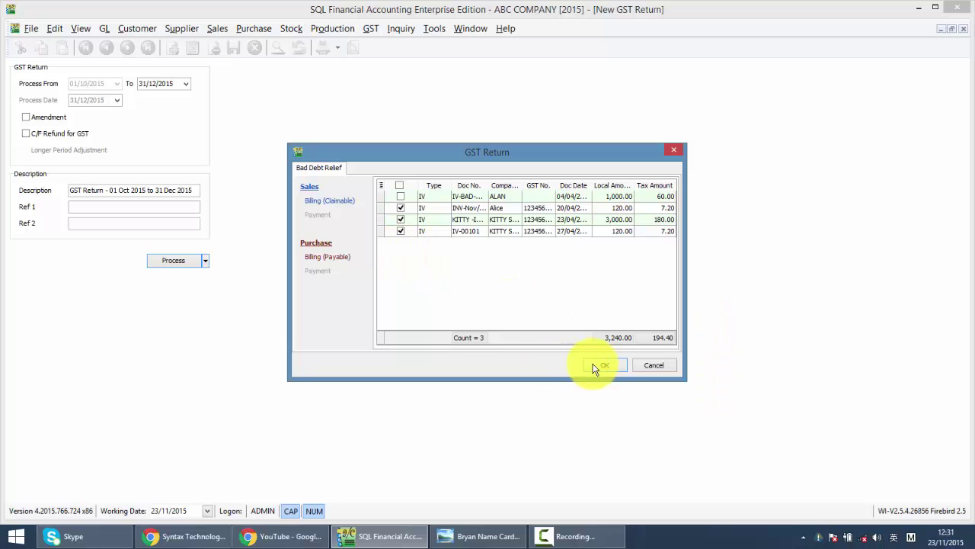
pyautogui.moveTo(686, 378); pyautogui.dragTo(948, 455)
pyautogui.moveTo(558, 151); pyautogui.dragTo(350, 125)
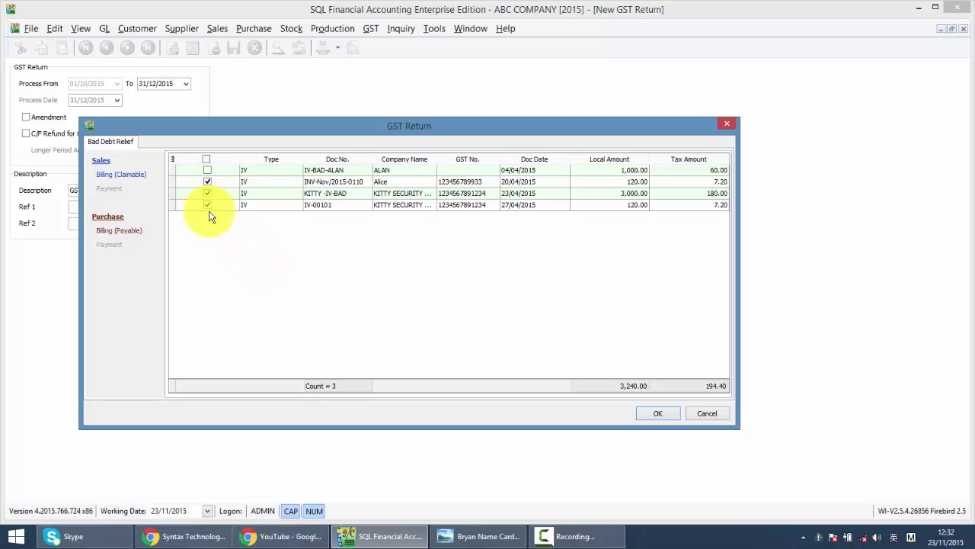
# - Examine the bad debt relief lists of claimable sales invoices and payable purchase invoices, including the customer without a GST number
pyautogui.click(317, 171)
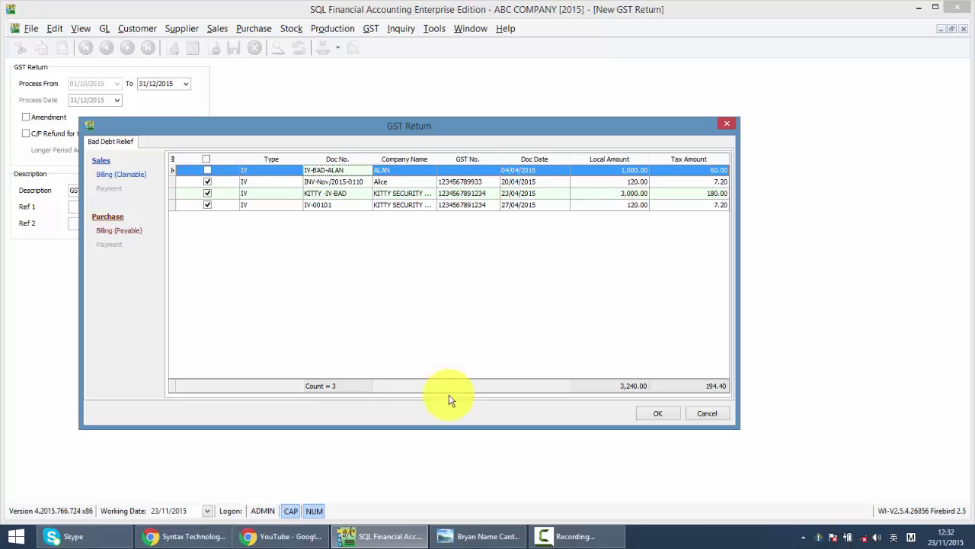
pyautogui.click(469, 168)
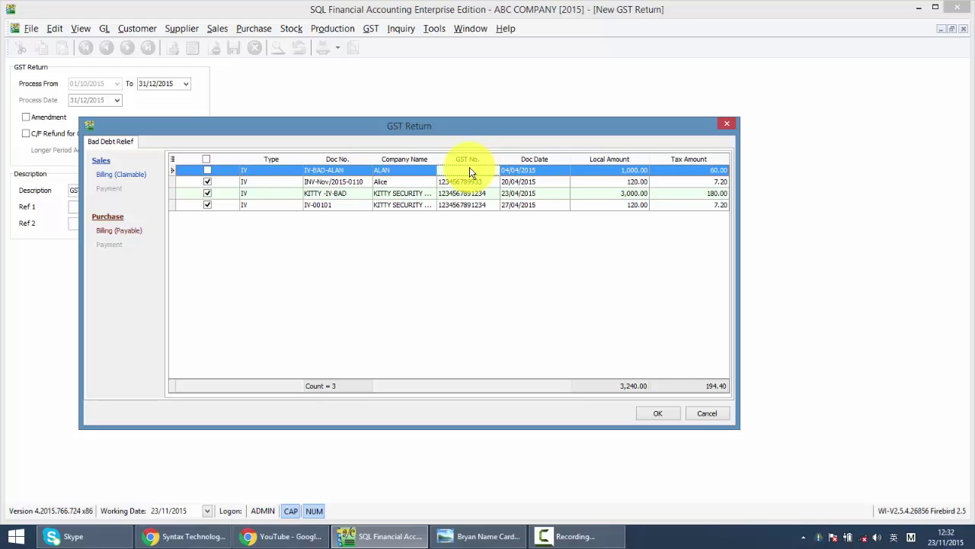
pyautogui.click(207, 170)
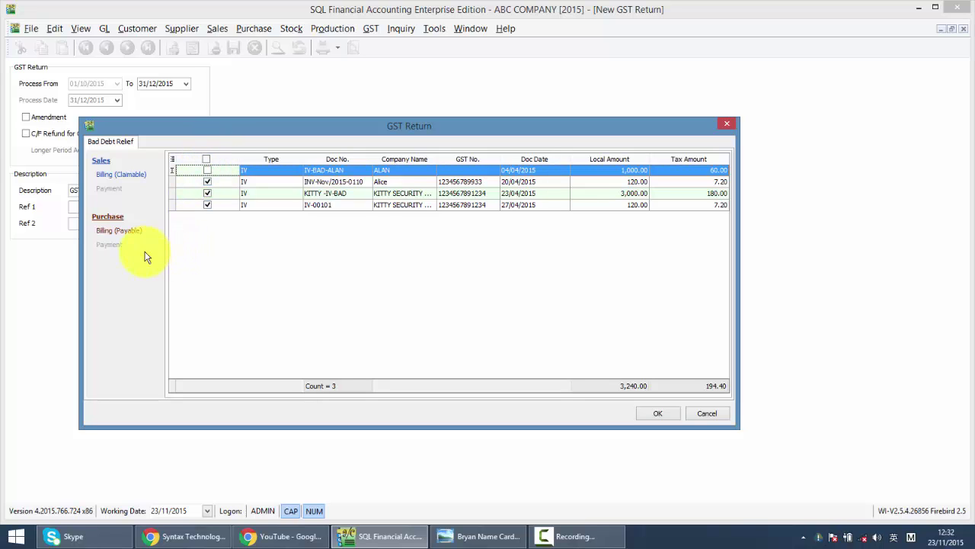
pyautogui.click(126, 231)
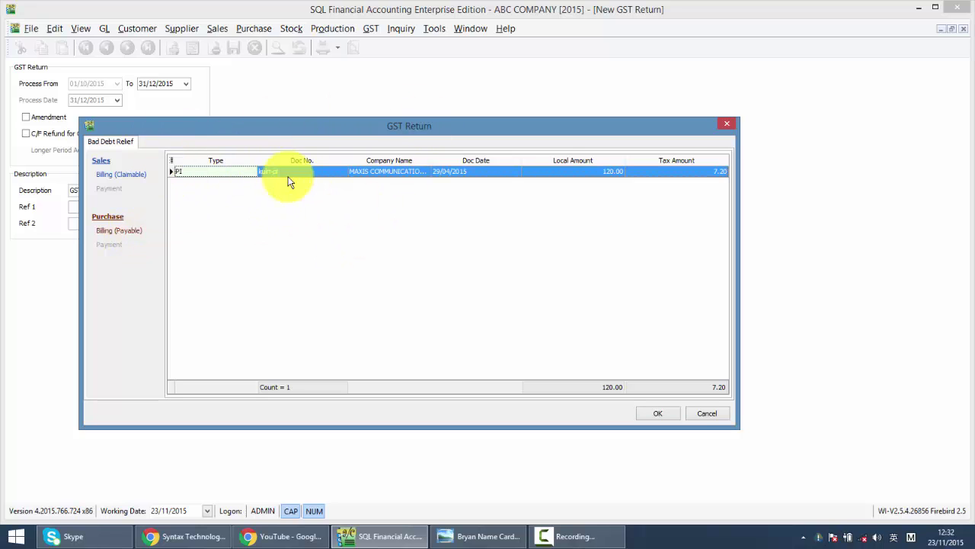
pyautogui.click(124, 176)
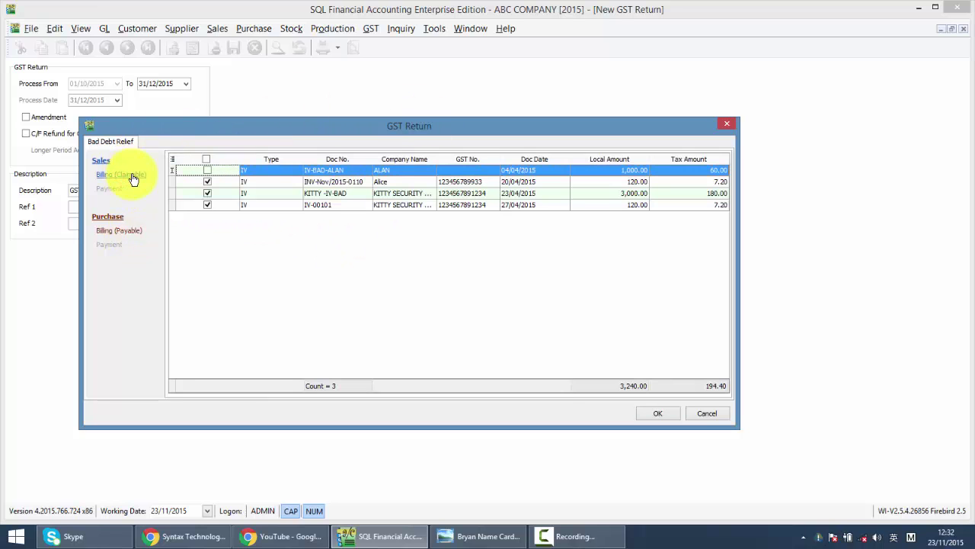
# - Accept the bad debt relief selection and proceed despite invoices to a non-GST registered customer, completing the October to December return
pyautogui.click(209, 206)
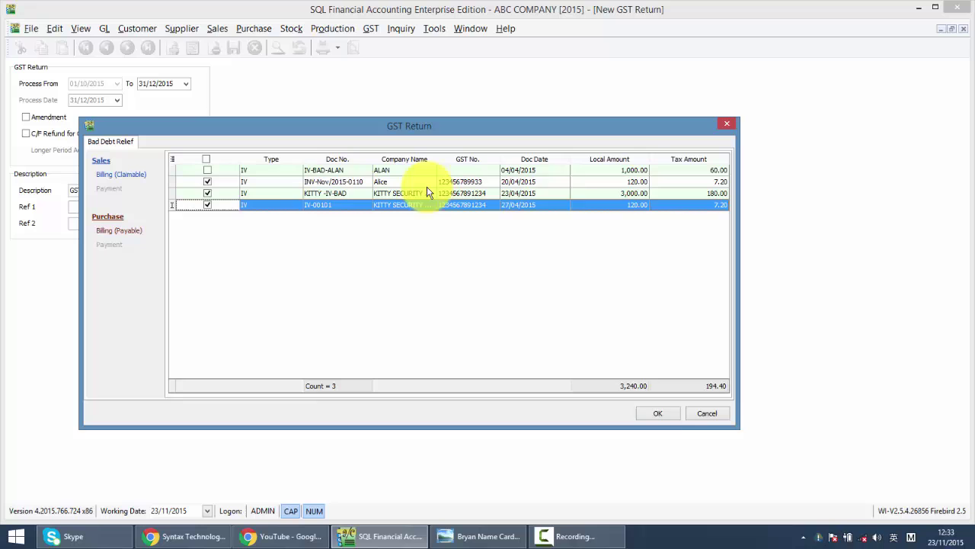
pyautogui.click(660, 415)
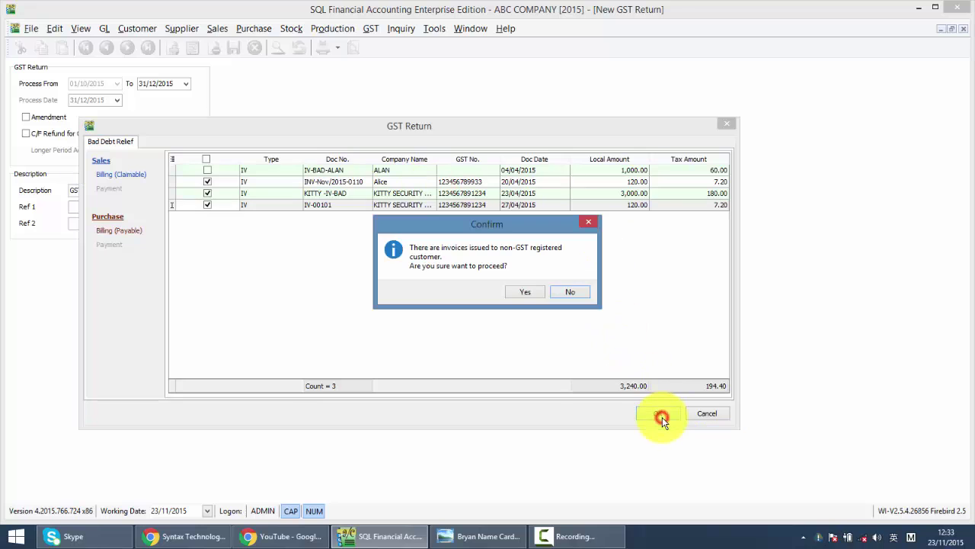
pyautogui.click(532, 293)
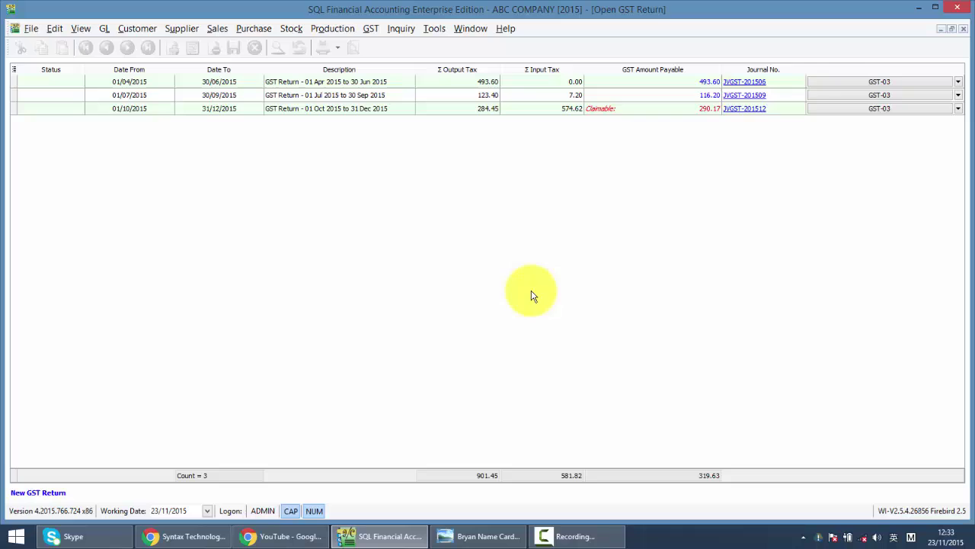
# - Examine the GST-03 form for the October to December 2015 return down to the bad debt relief value, and close it and the return list
pyautogui.click(852, 109)
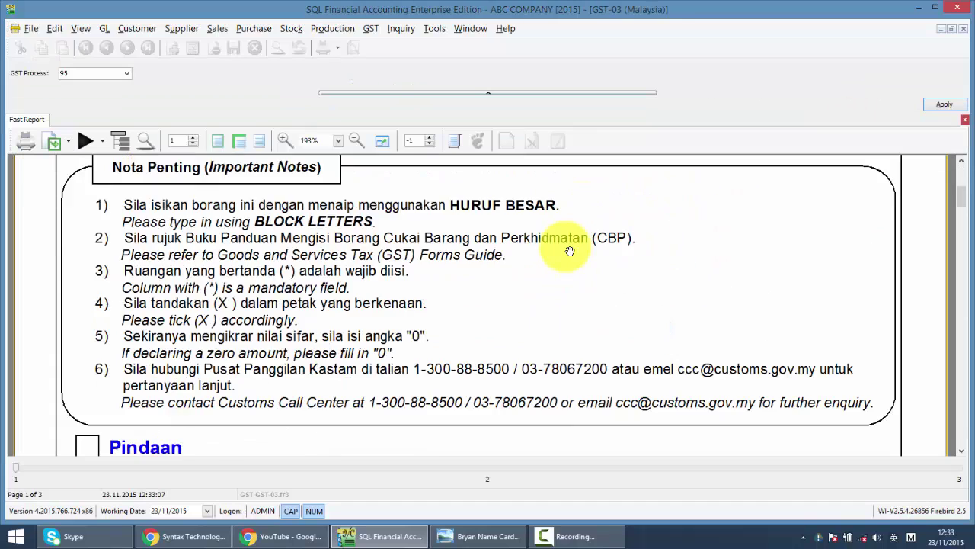
pyautogui.scroll(-5, 569, 250)
pyautogui.scroll(-10, 570, 251)
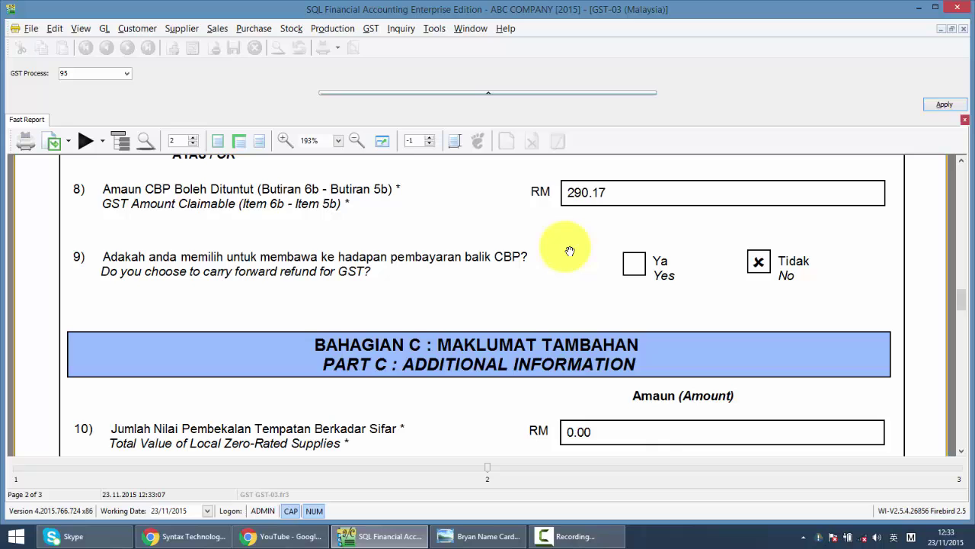
pyautogui.scroll(3, 569, 251)
pyautogui.scroll(-3, 561, 253)
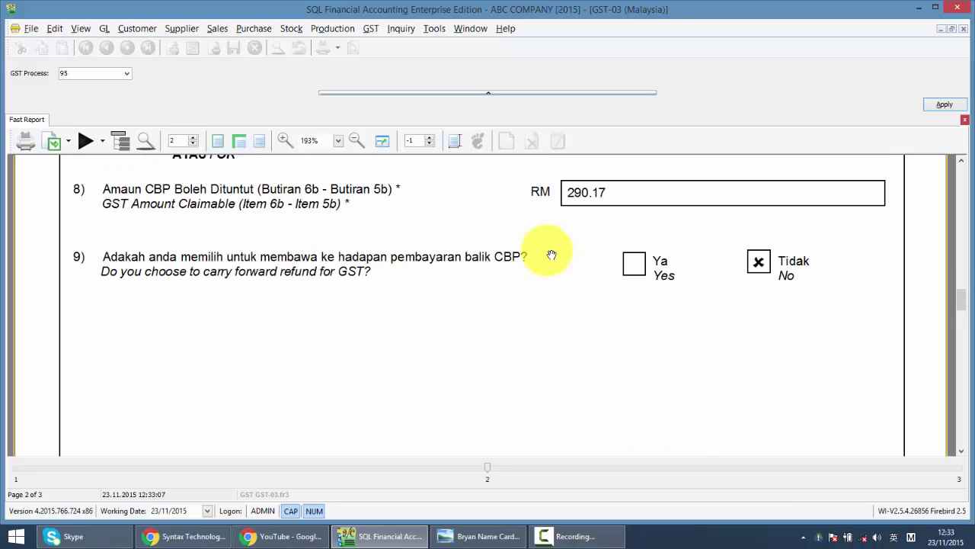
pyautogui.scroll(-8, 552, 254)
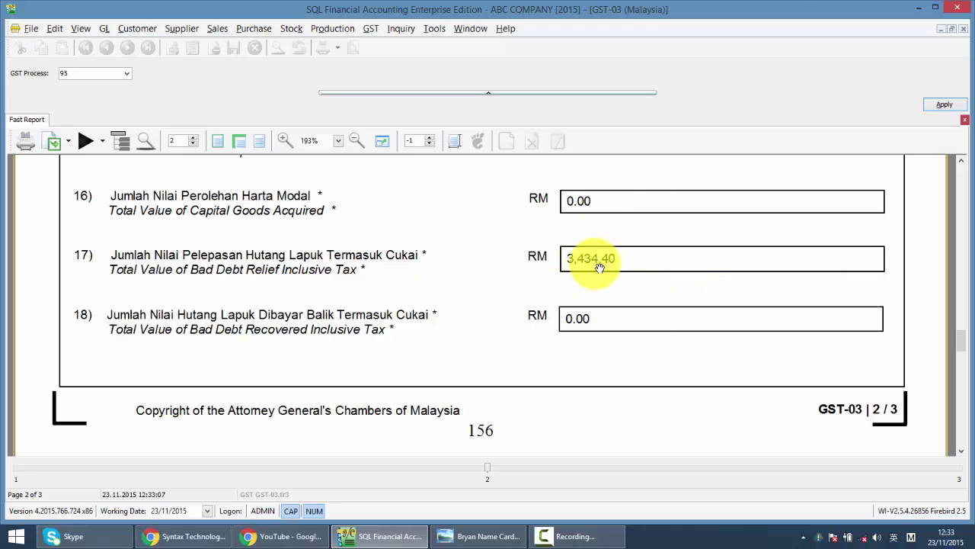
pyautogui.click(962, 32)
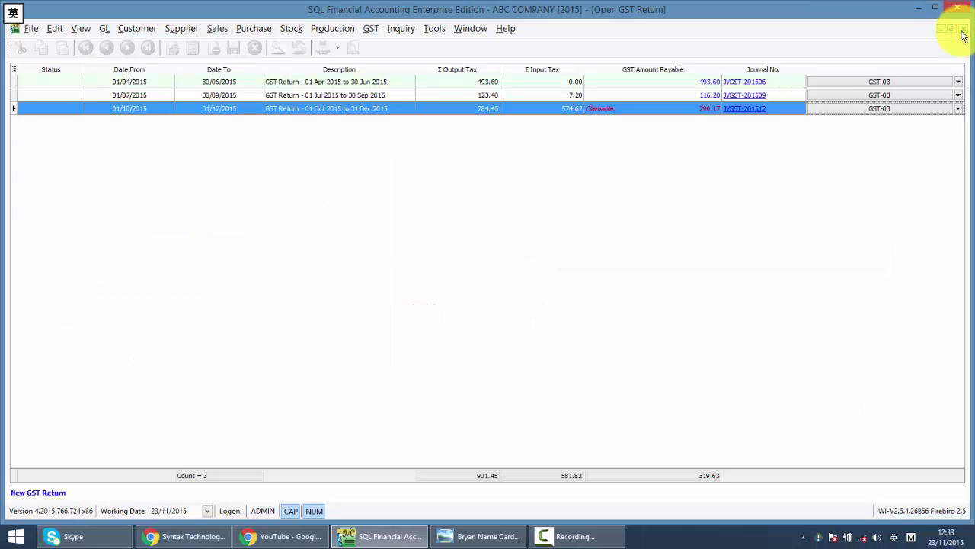
pyautogui.click(962, 32)
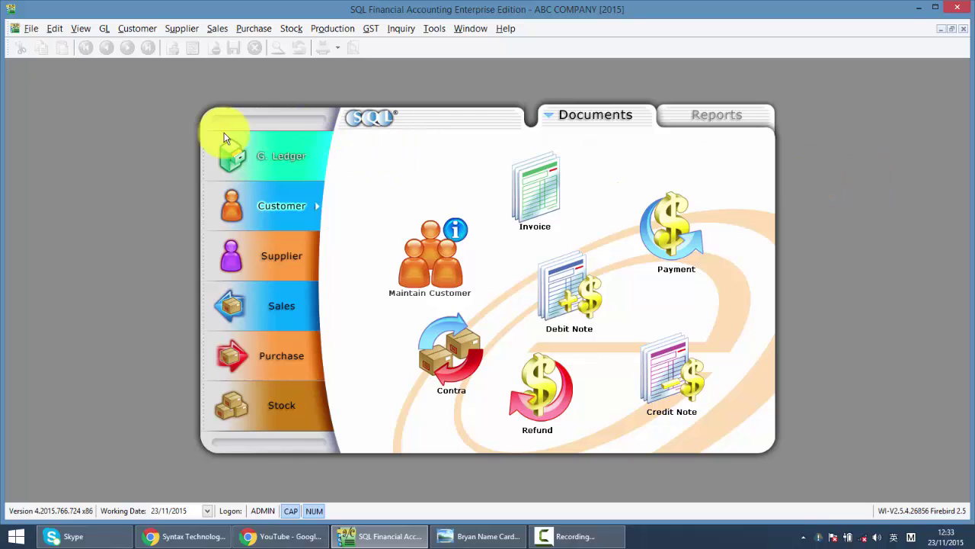
# - Open the customer payment list and filter it to customers matching KI
pyautogui.click(135, 29)
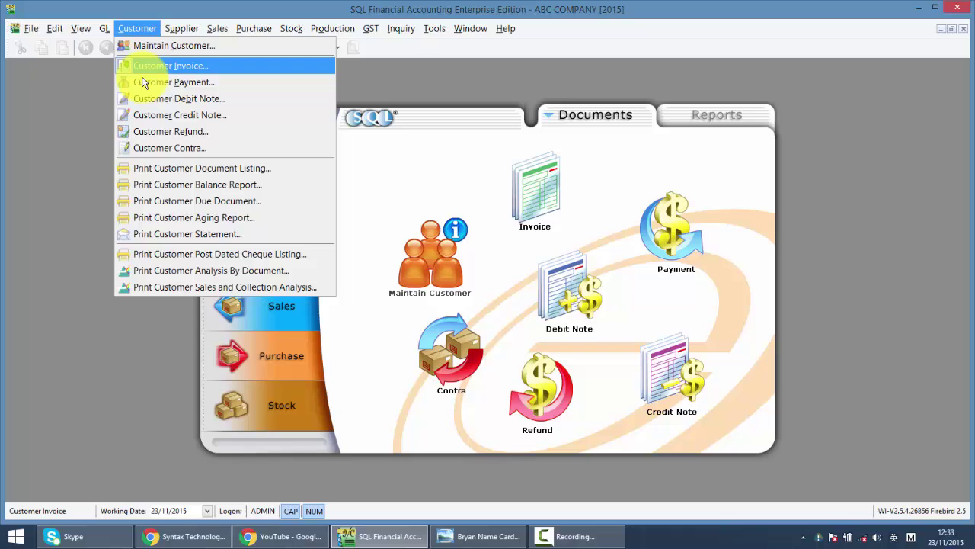
pyautogui.click(144, 82)
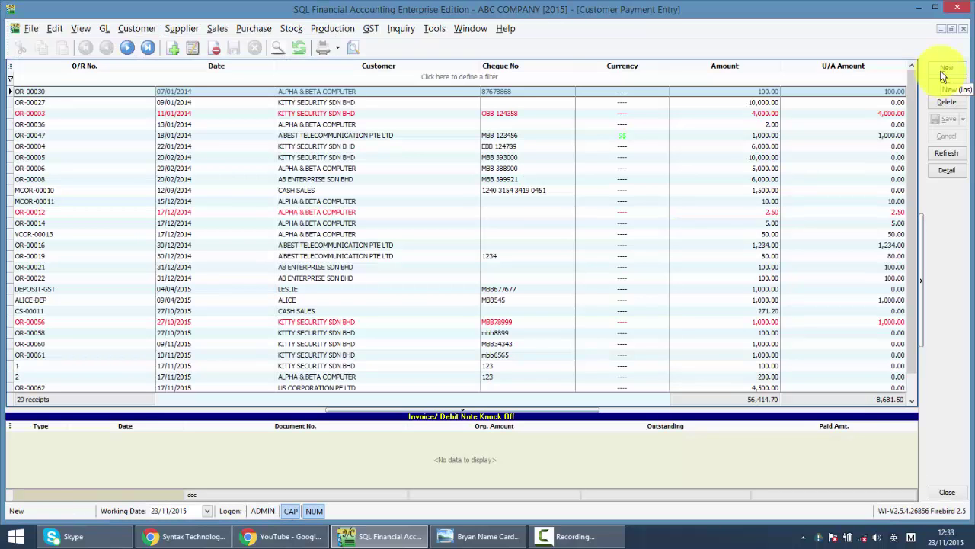
pyautogui.click(419, 77)
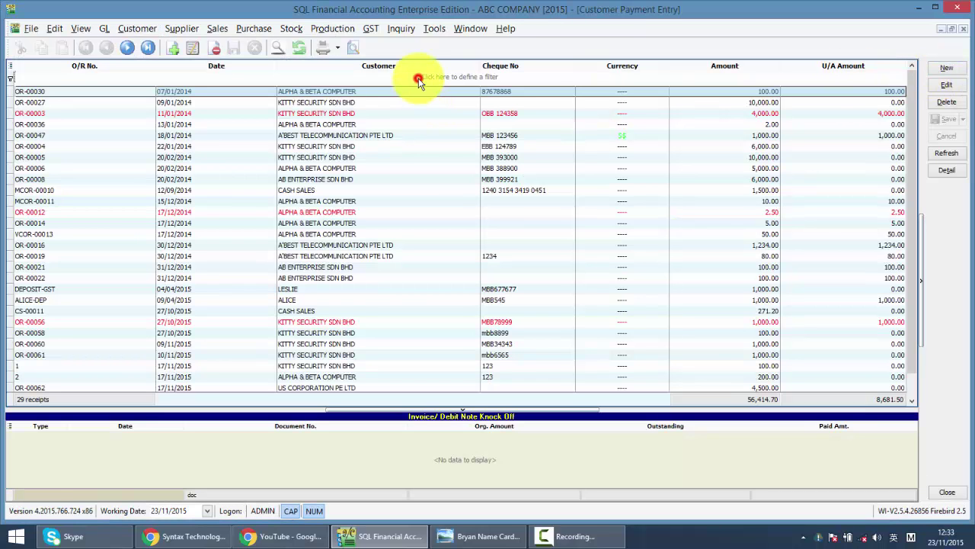
pyautogui.write('KI')
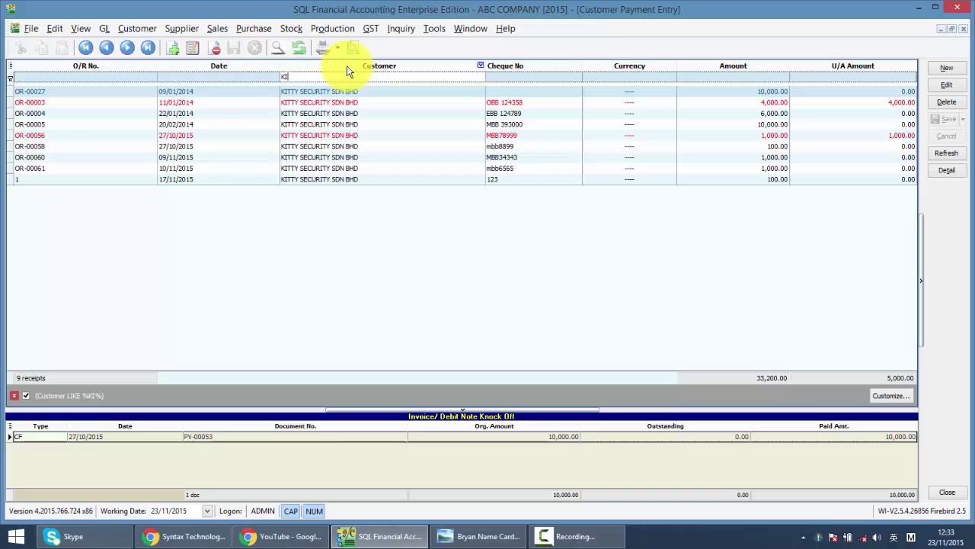
# - Filter the customer invoices by KI, look up invoice KITTY -IV-BAD, and close the invoice list
pyautogui.click(115, 33)
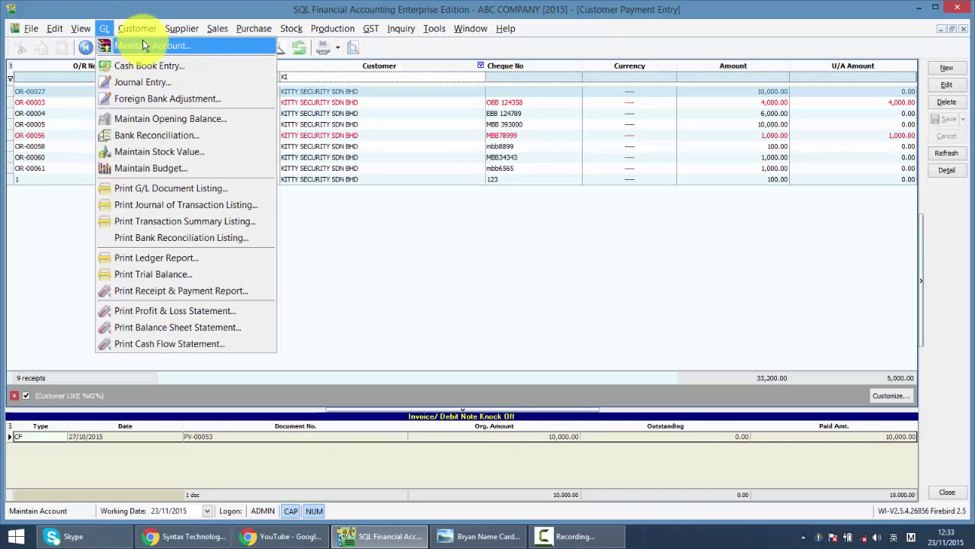
pyautogui.click(155, 66)
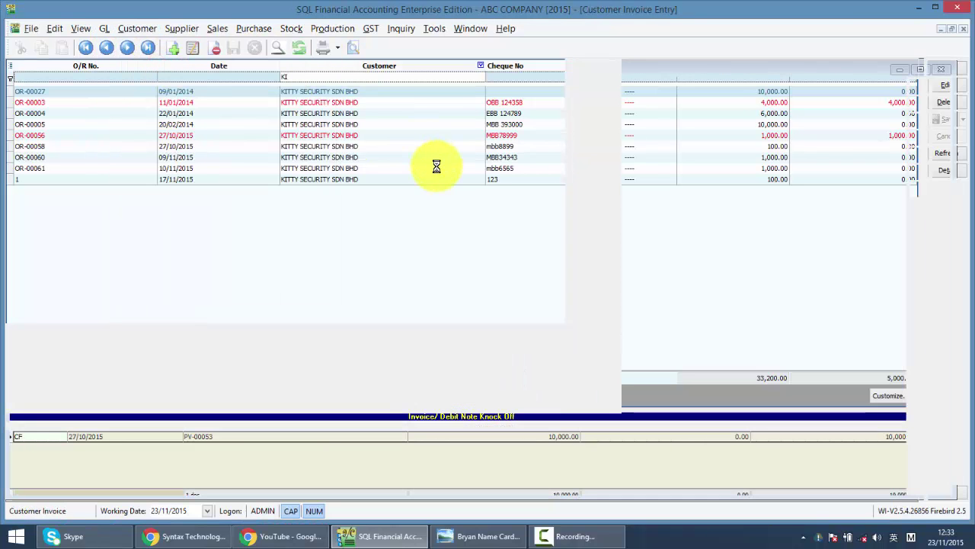
pyautogui.click(388, 77)
pyautogui.write('KI')
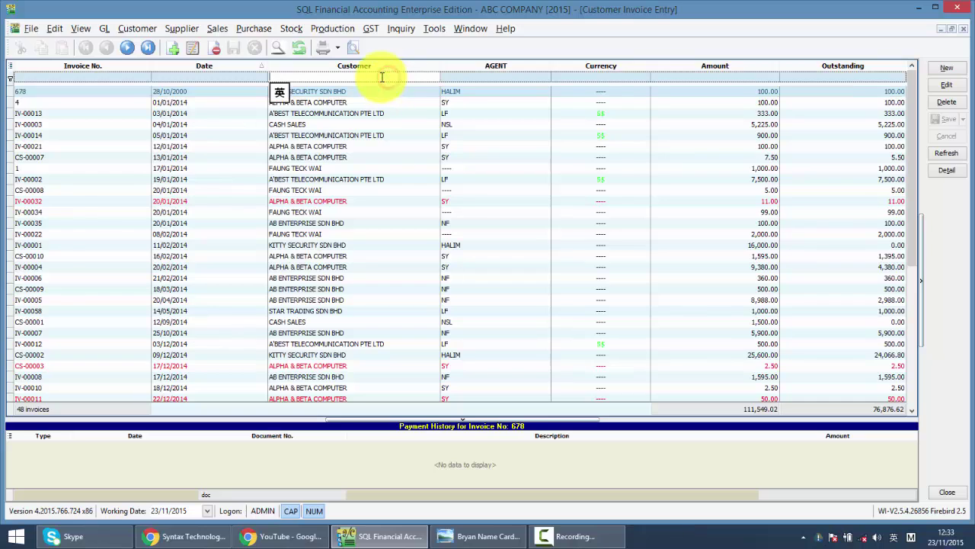
pyautogui.click(481, 167)
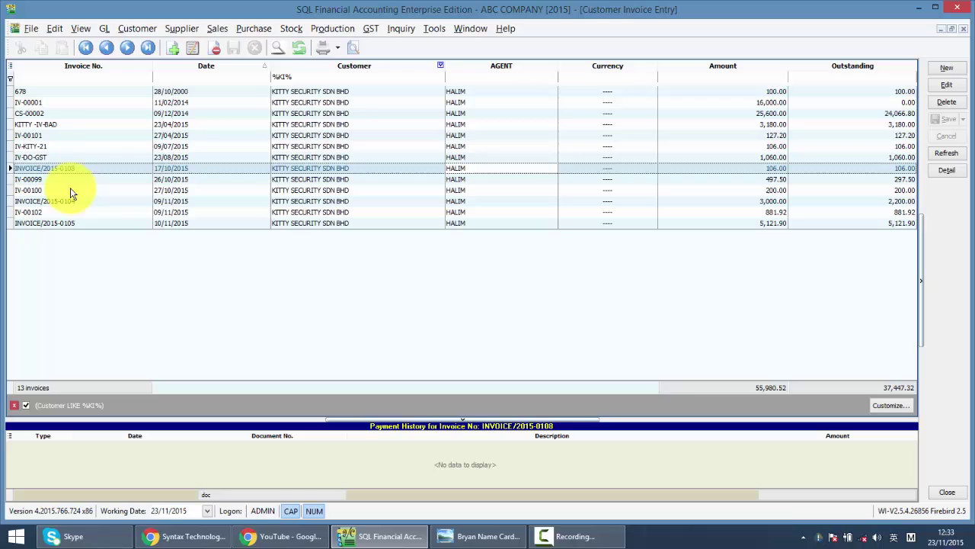
pyautogui.click(65, 126)
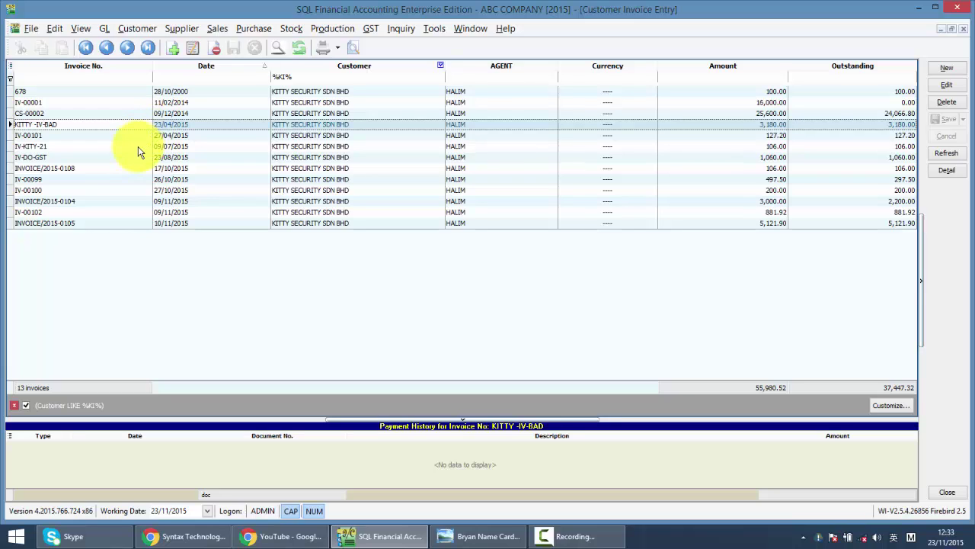
pyautogui.click(963, 28)
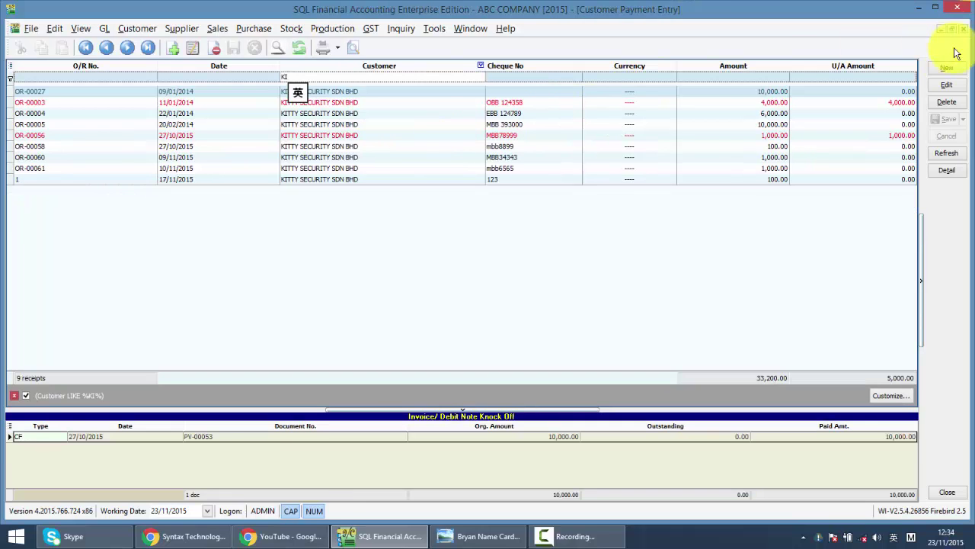
# - Create a new customer payment for KITTY SECURITY SDN BHD with the O/R number OR-BAD-RECOVER
pyautogui.click(947, 67)
pyautogui.press('Down')
pyautogui.press('Return')
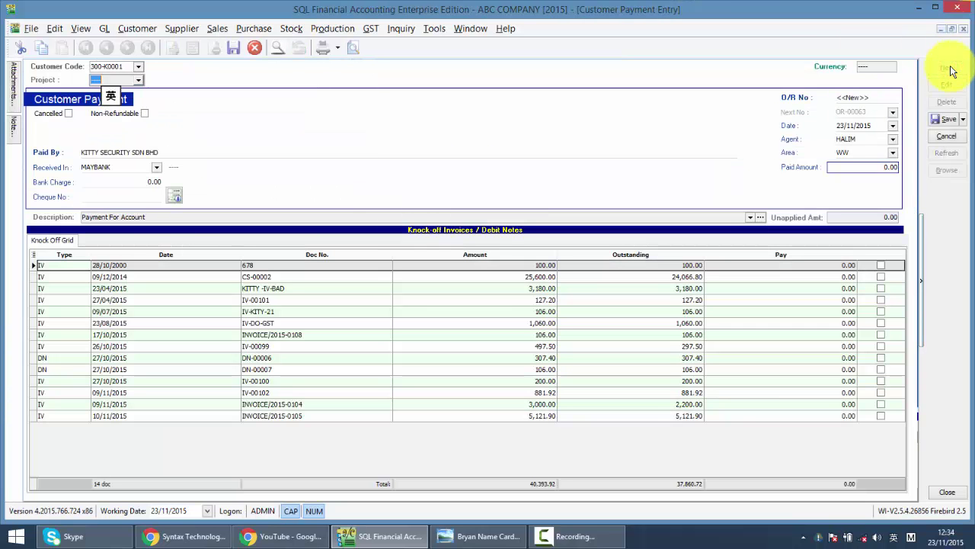
pyautogui.click(867, 99)
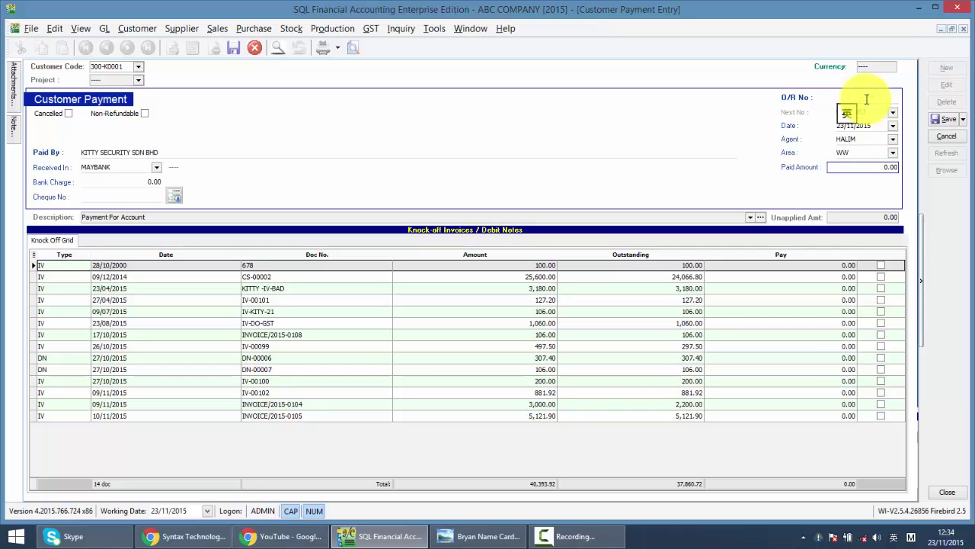
pyautogui.write('OR-BAD-RECOVER')
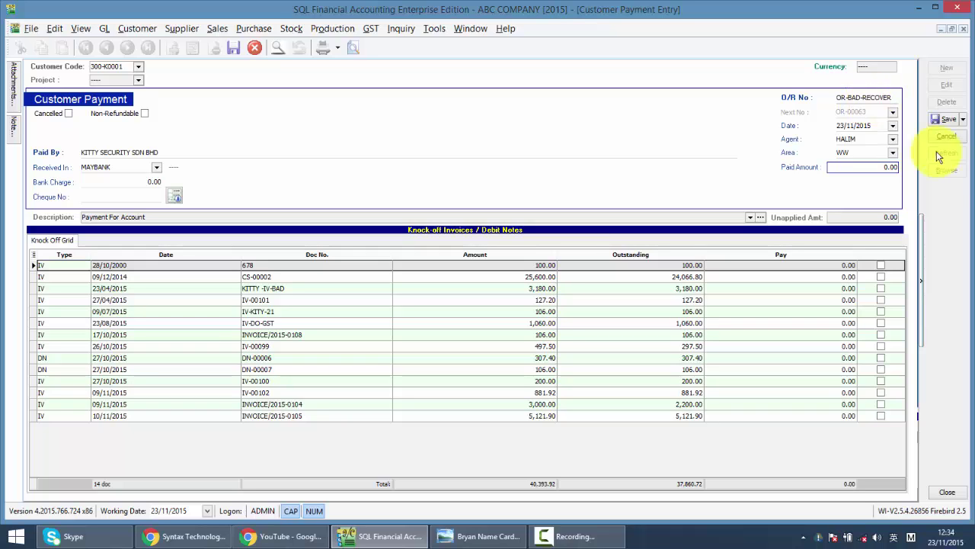
# - Set the paid amount to 1,000.00, knock it off against invoice KITTY -IV-BAD, and enter cheque number MBB4343
pyautogui.click(874, 167)
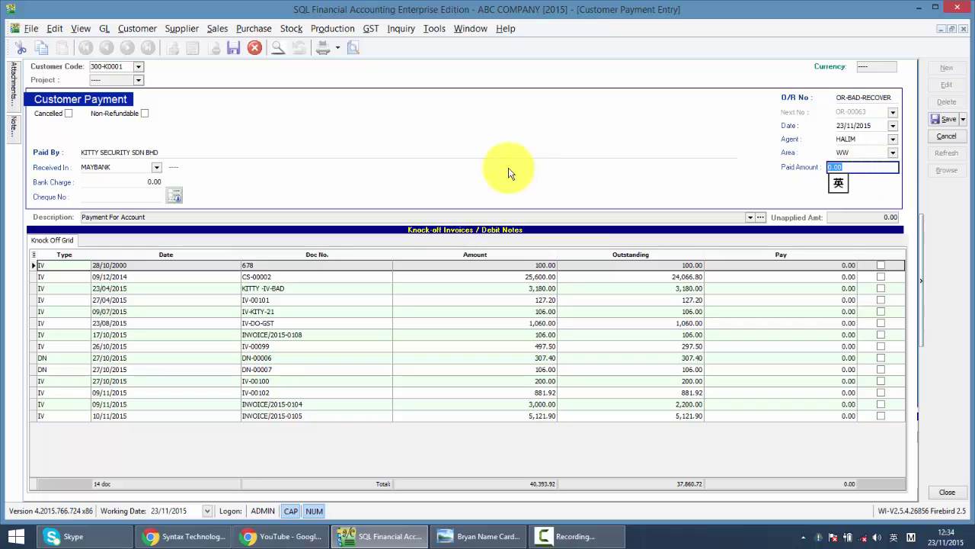
pyautogui.write('1000')
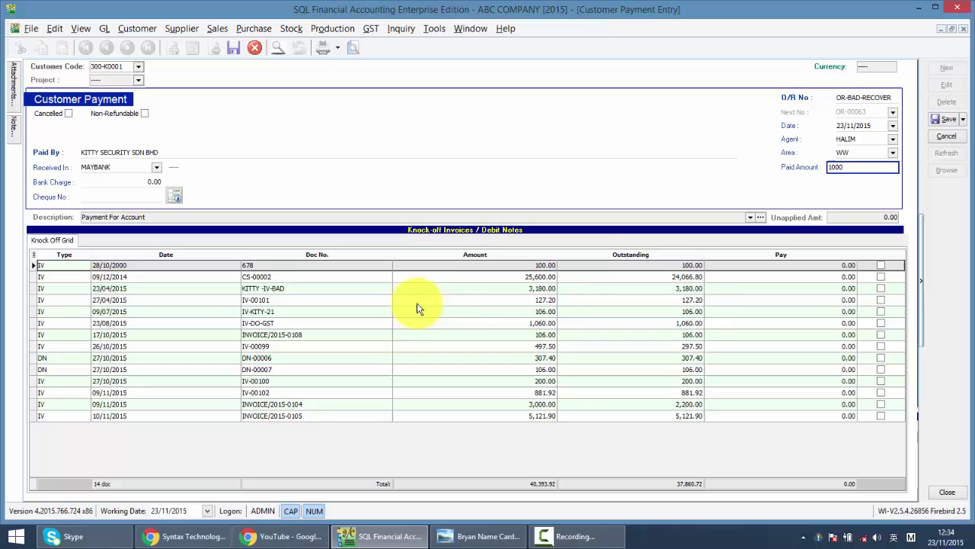
pyautogui.click(882, 288)
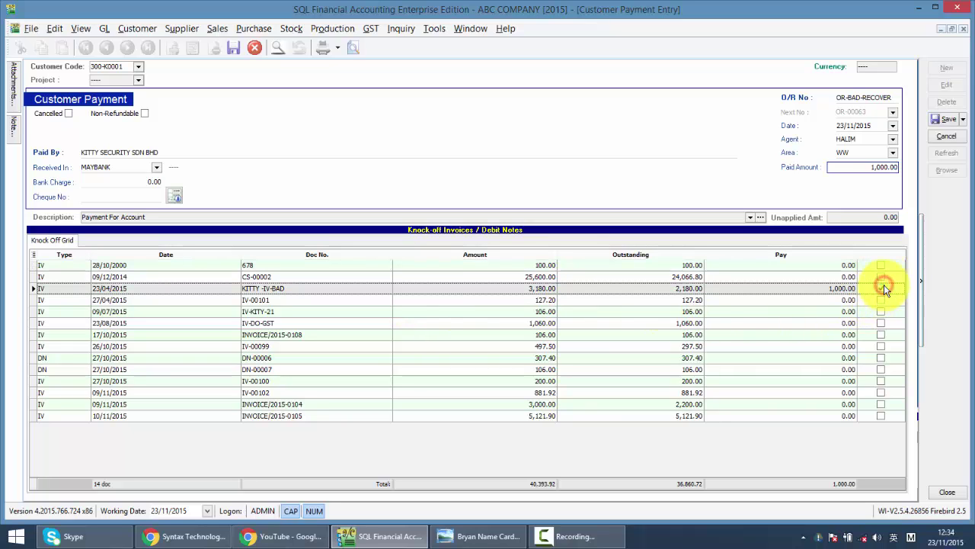
pyautogui.click(137, 197)
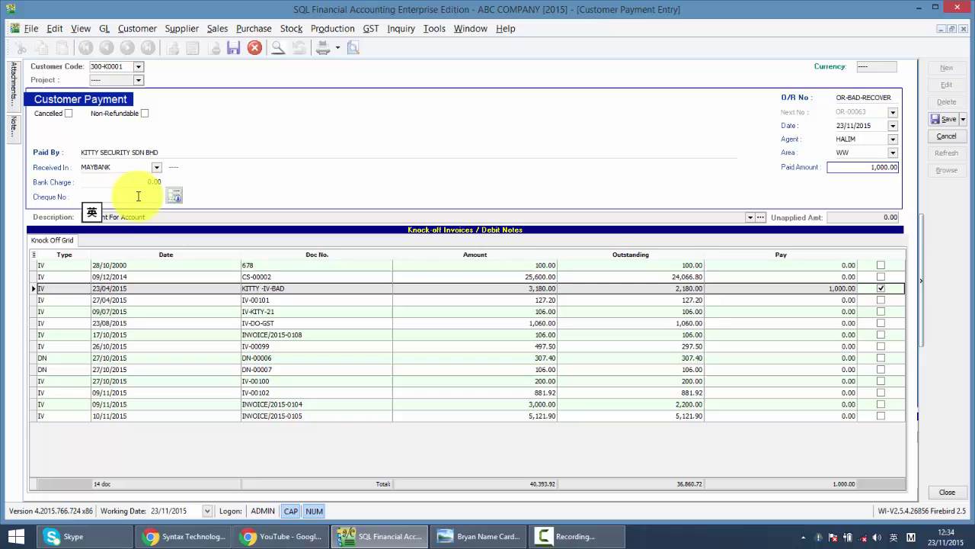
pyautogui.write('MBB43')
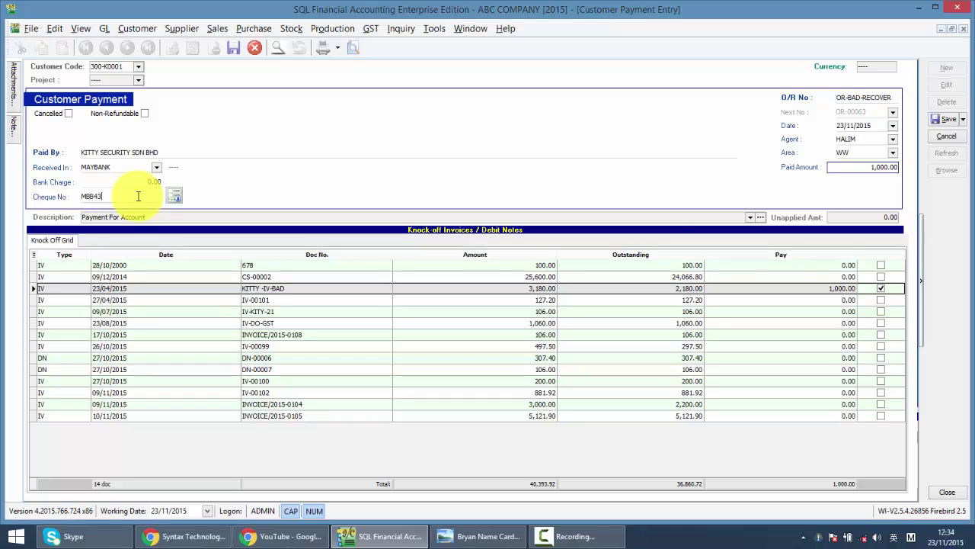
pyautogui.write('43')
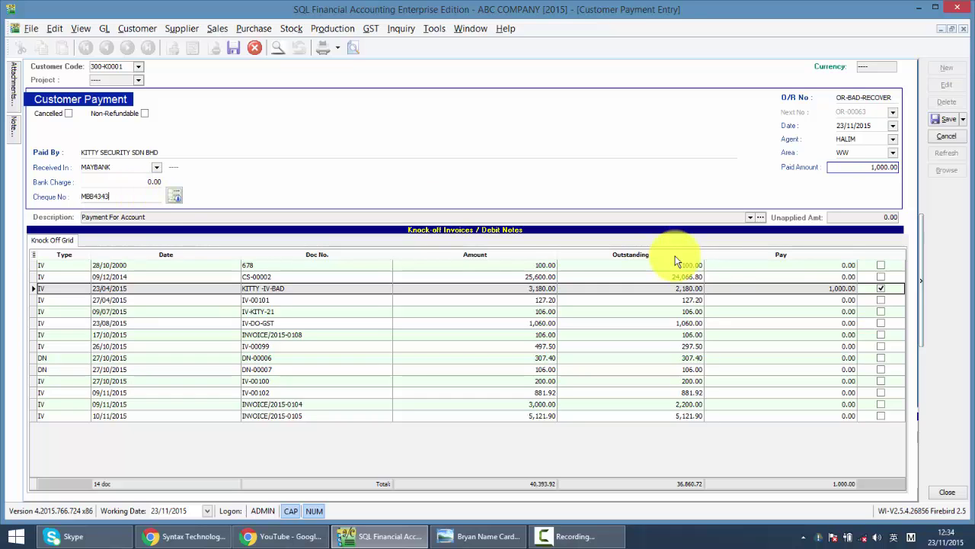
# - Set the payment date to 23/01/2016 and save the customer payment
pyautogui.click(846, 127)
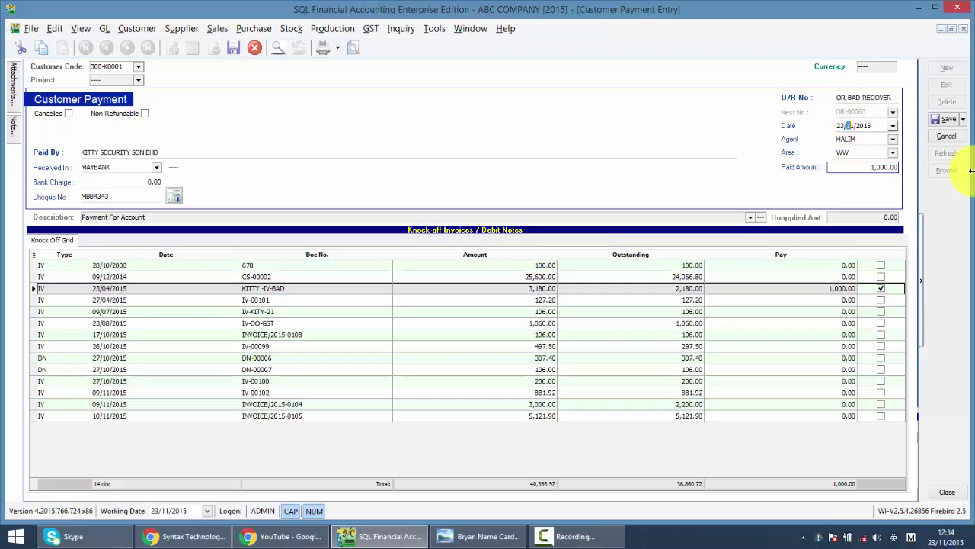
pyautogui.press('Tab')
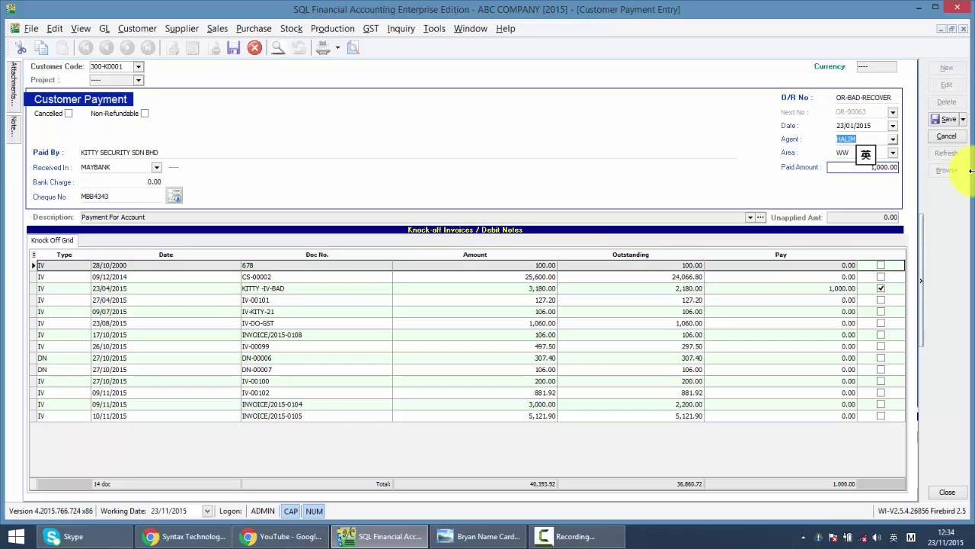
pyautogui.click(873, 126)
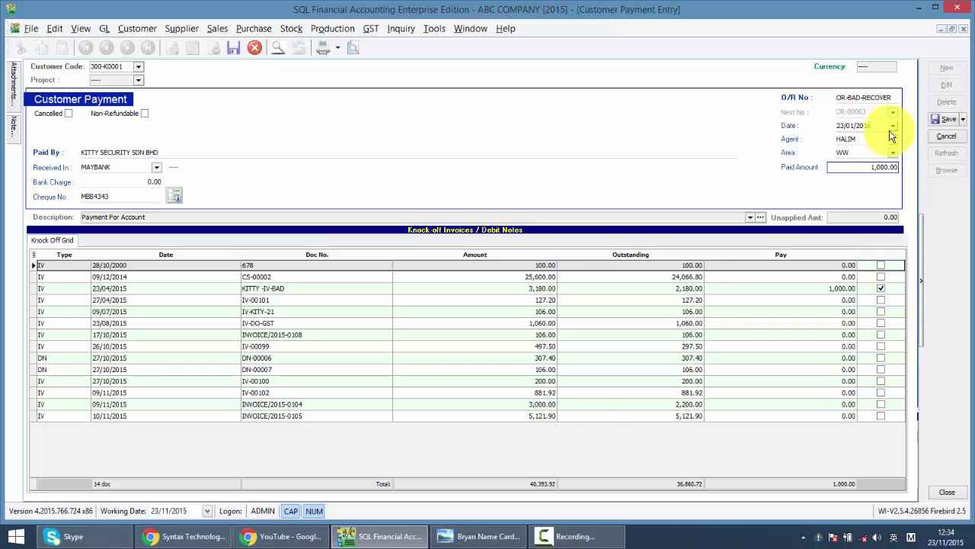
pyautogui.click(937, 122)
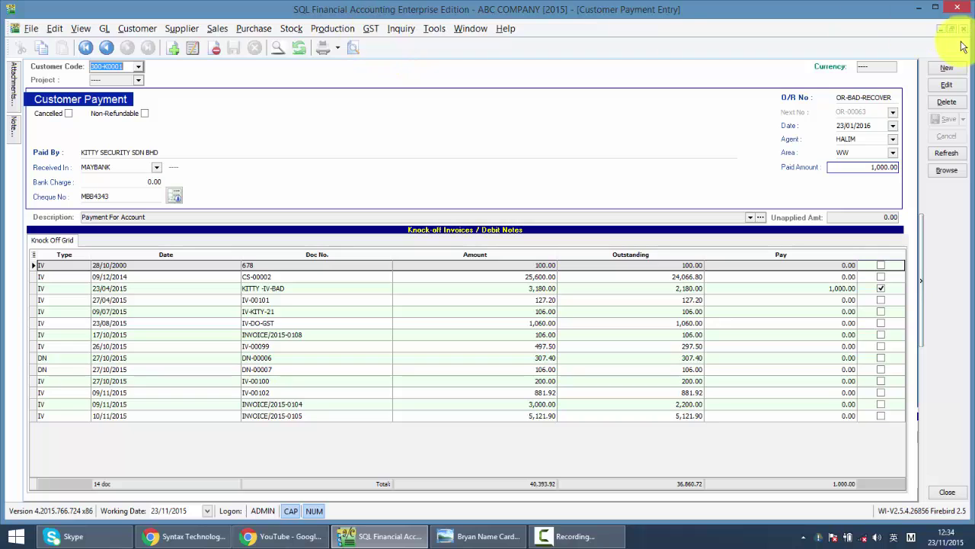
# - Process the 01/01/2016 to 31/03/2016 GST return, review its bad debt sales payments, and accept the relief despite invoices to a non-GST registered customer
pyautogui.click(371, 28)
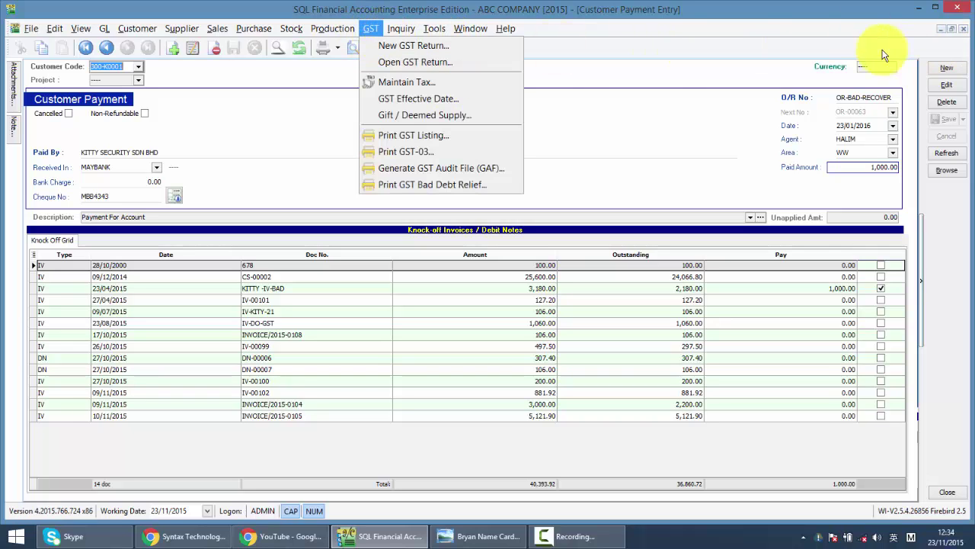
pyautogui.click(428, 47)
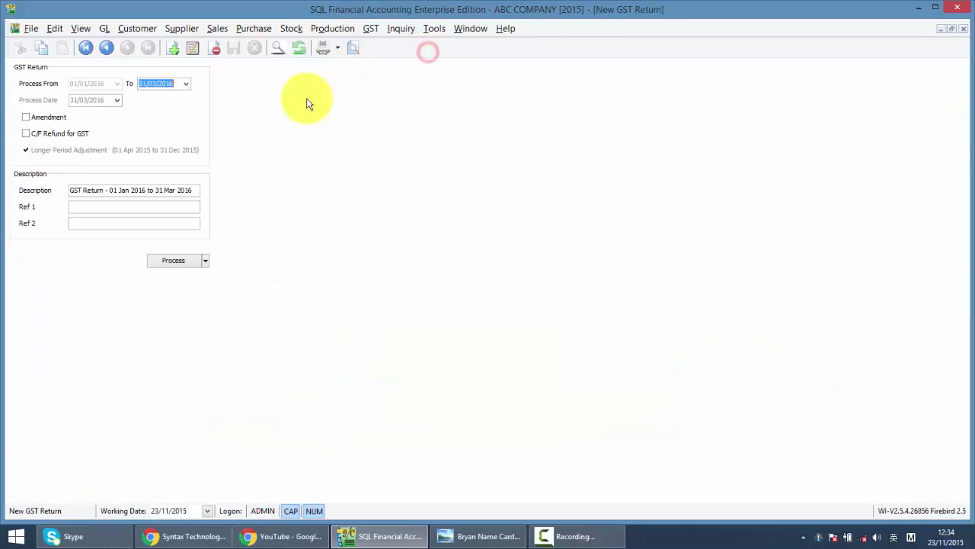
pyautogui.click(173, 261)
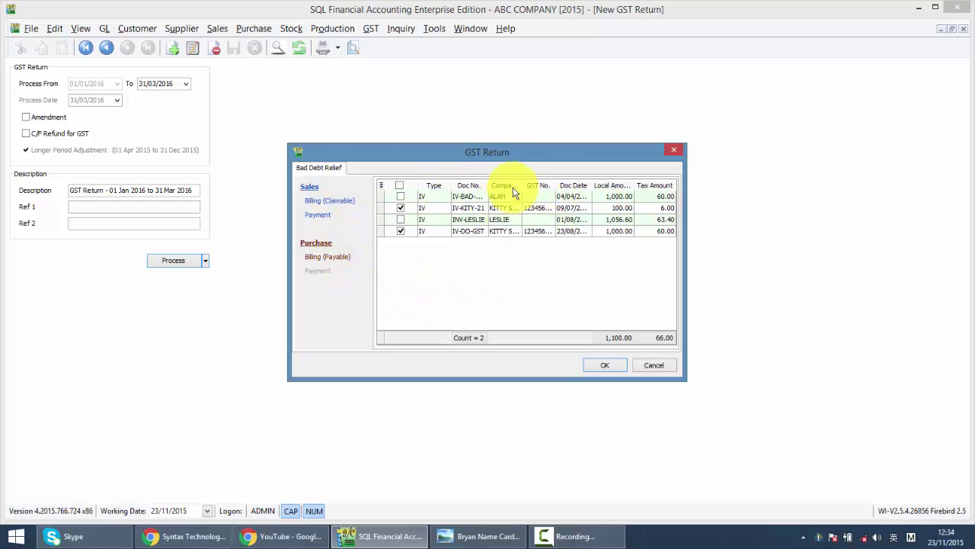
pyautogui.click(322, 216)
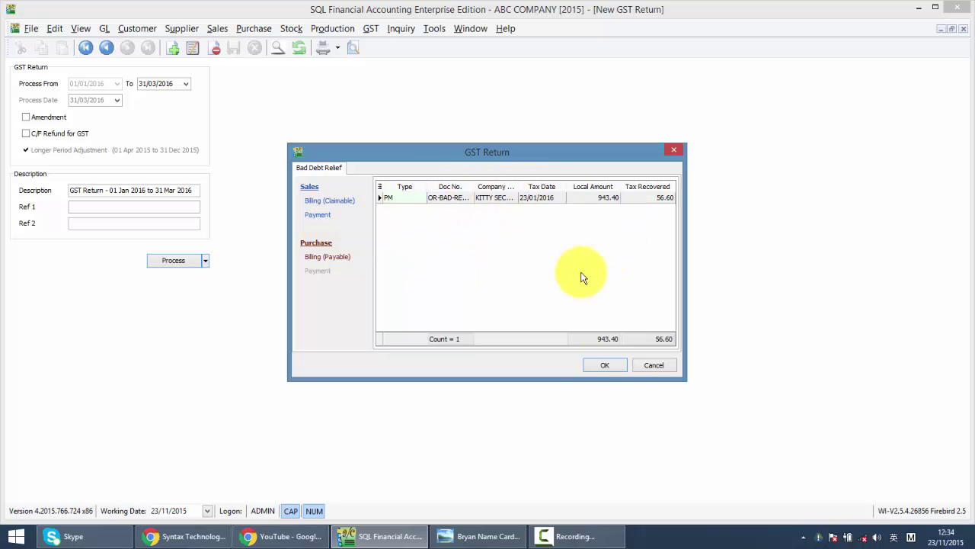
pyautogui.click(599, 365)
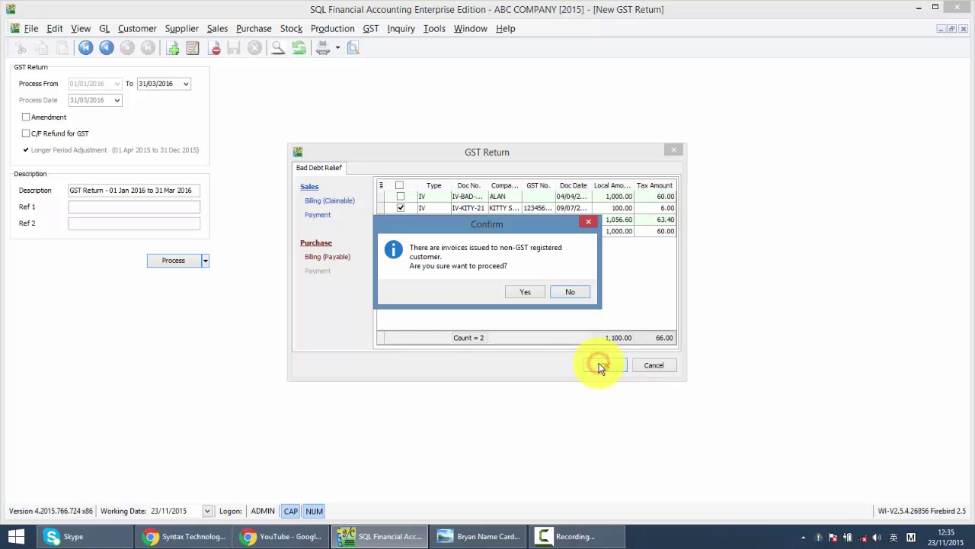
pyautogui.click(518, 293)
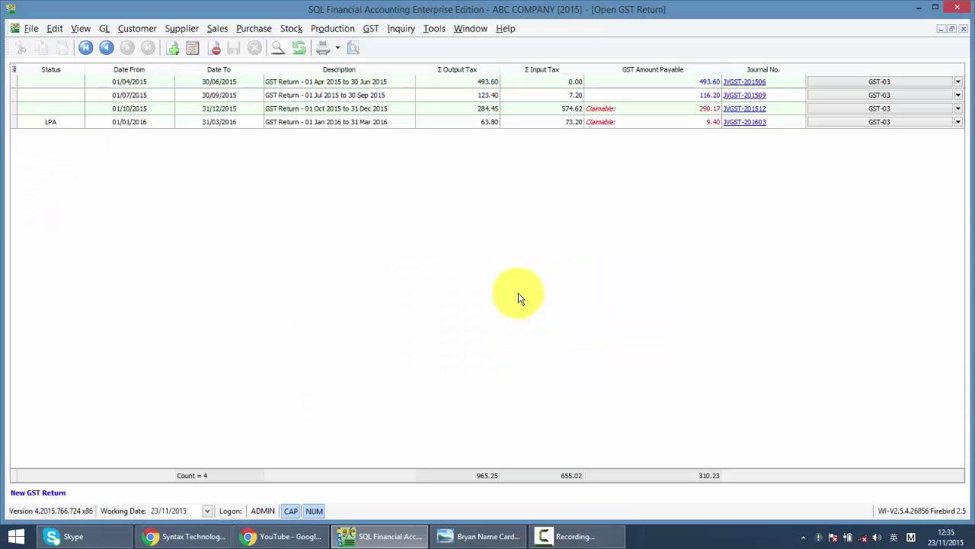
# - Open the GST-03 form for the 01/01/2016 to 31/03/2016 return, examine the bad debt relief and bad debt recovered items, and close it
pyautogui.click(894, 122)
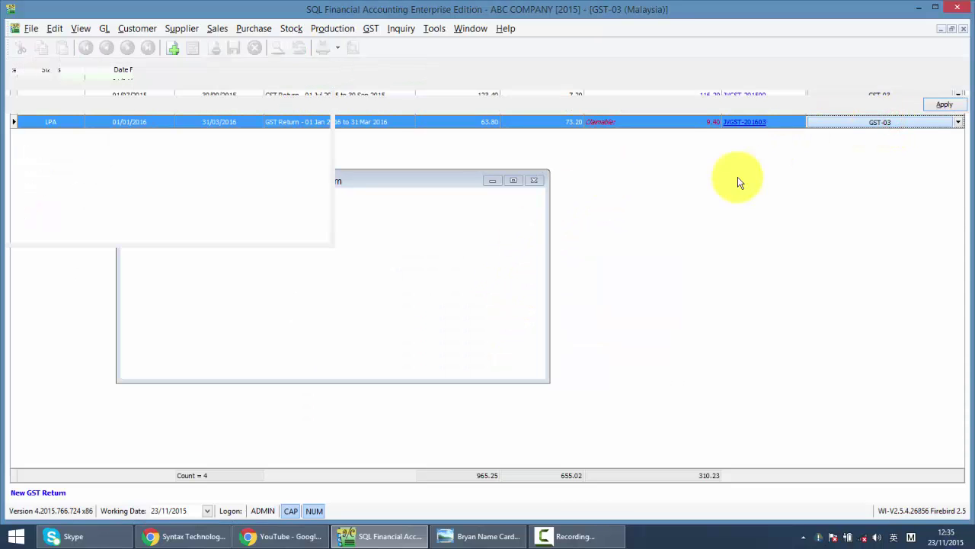
pyautogui.scroll(-20, 596, 312)
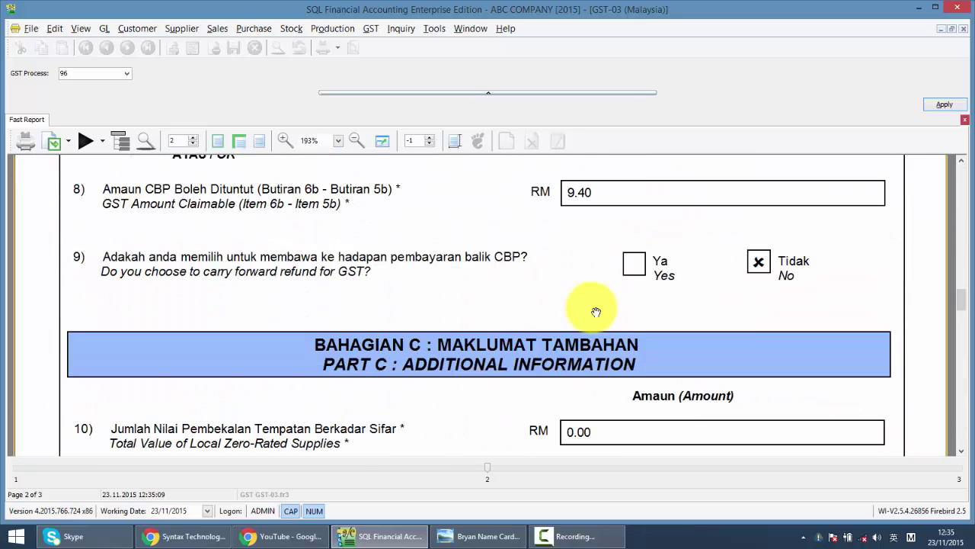
pyautogui.scroll(-10, 596, 312)
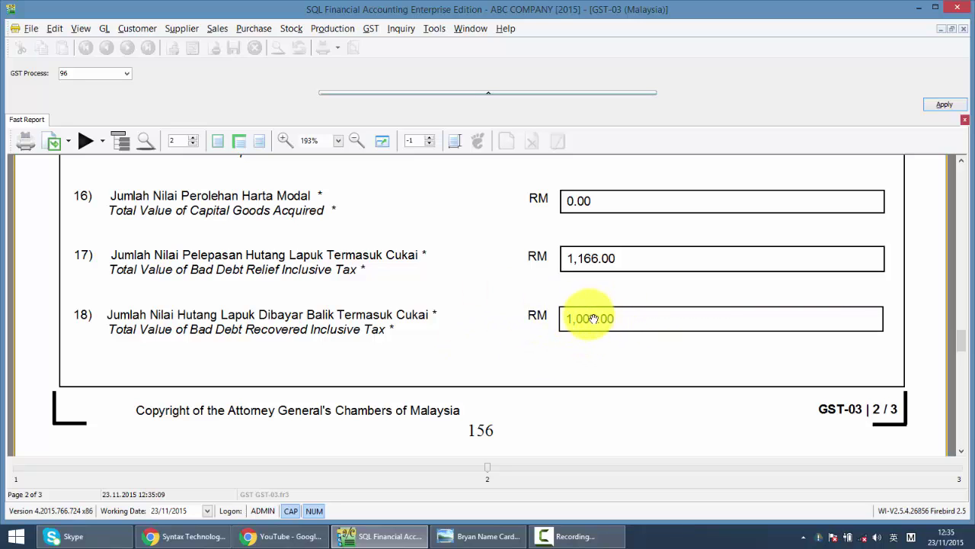
pyautogui.click(962, 29)
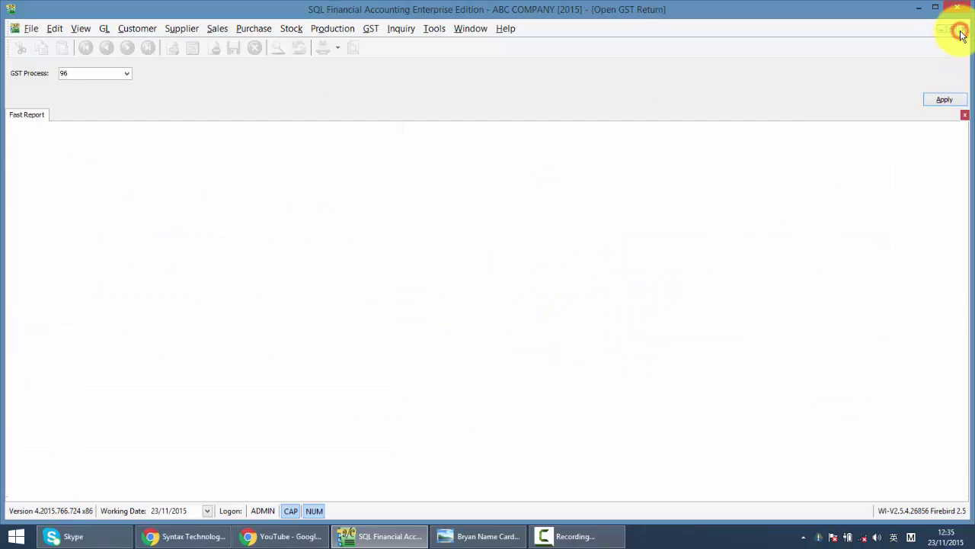
# - Return to customer payment OR-BAD-RECOVER, refresh it to check the input tax recovered from deferred GST, and close it
pyautogui.click(962, 30)
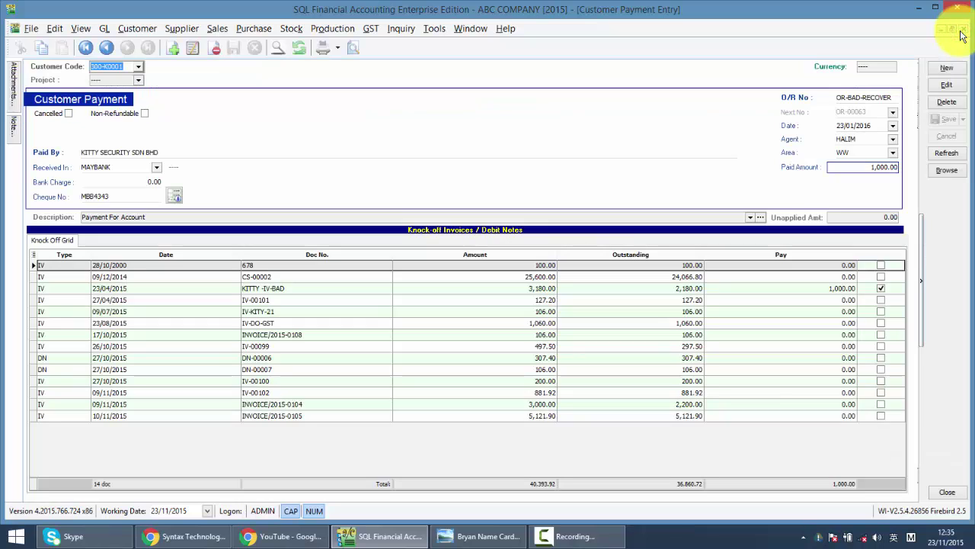
pyautogui.click(947, 153)
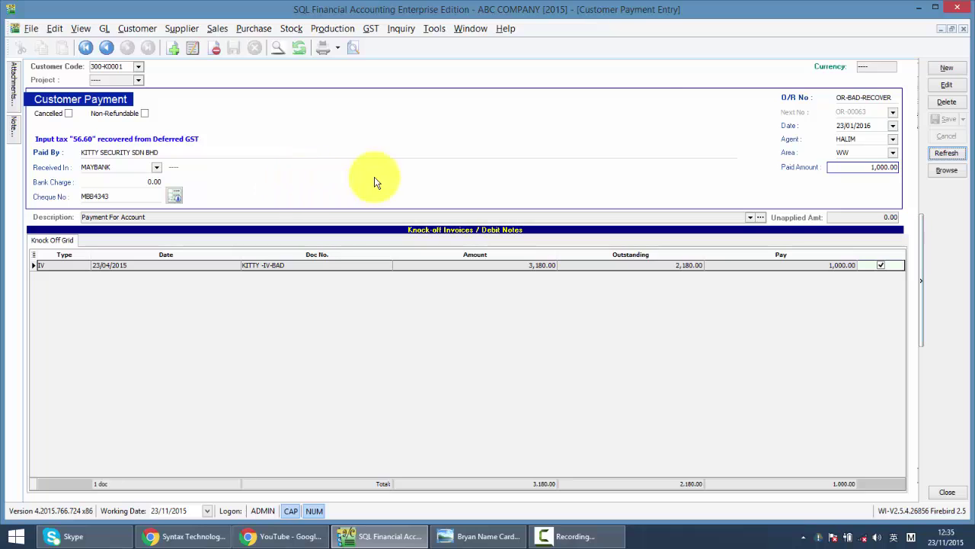
pyautogui.click(963, 28)
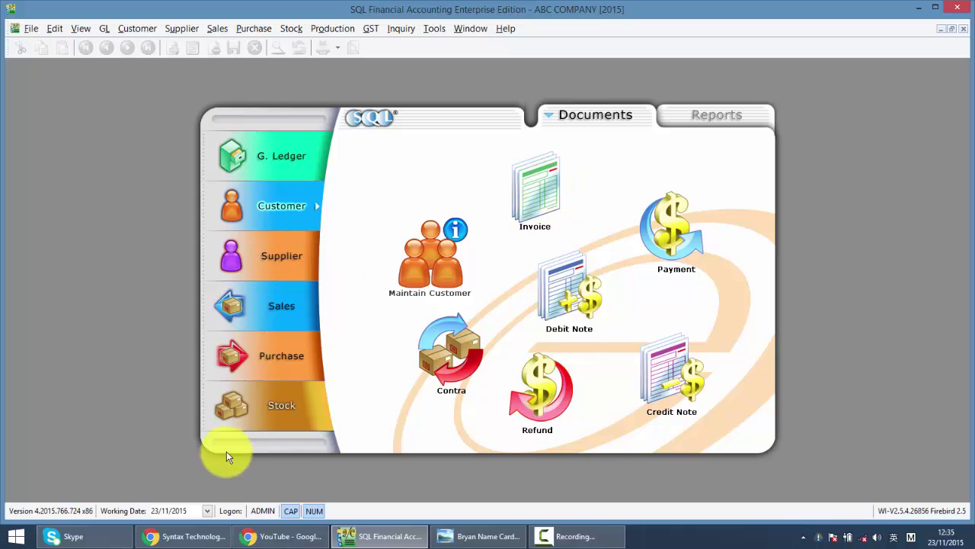
# - Switch to Chrome and look through the Syntax Technologies Sdn Bhd Facebook page
pyautogui.click(187, 536)
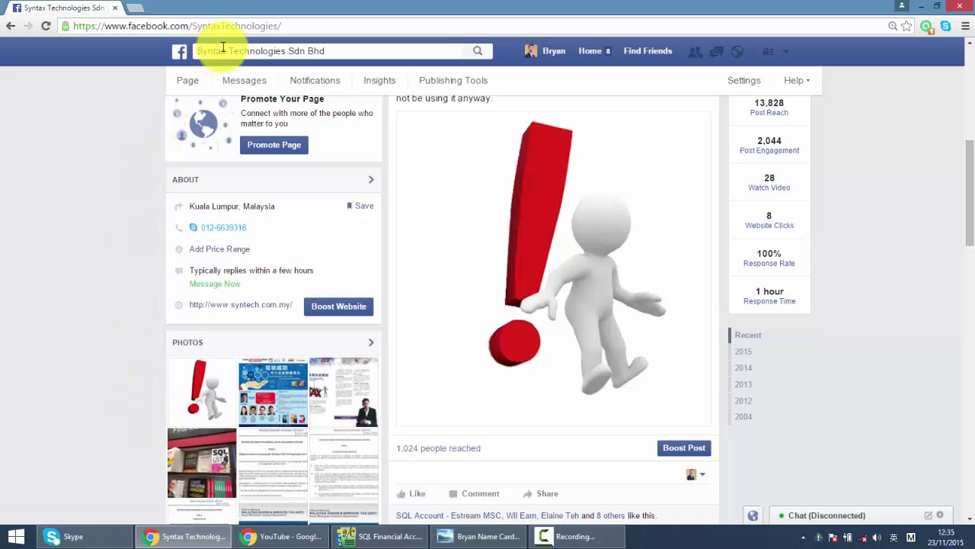
pyautogui.scroll(4, 335, 216)
pyautogui.scroll(2, 337, 220)
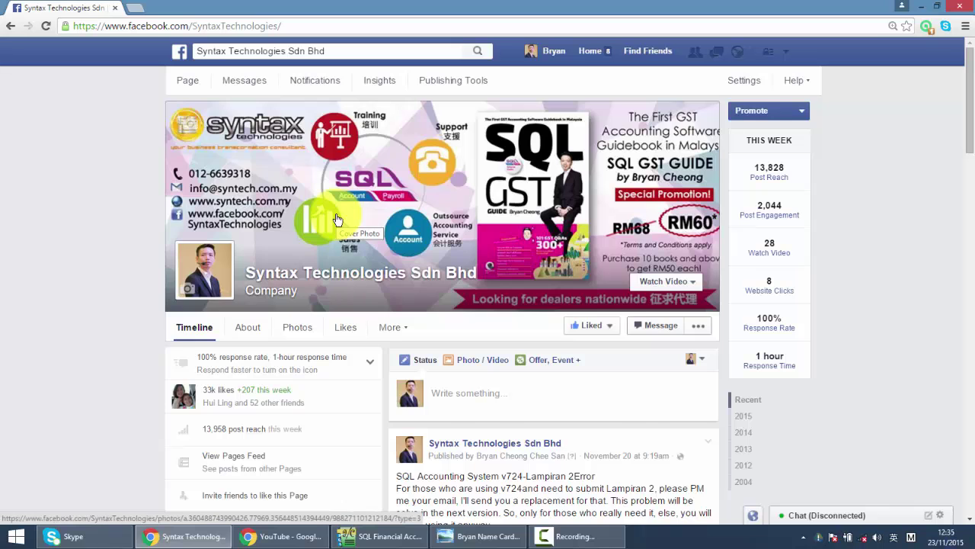
pyautogui.scroll(-3, 338, 219)
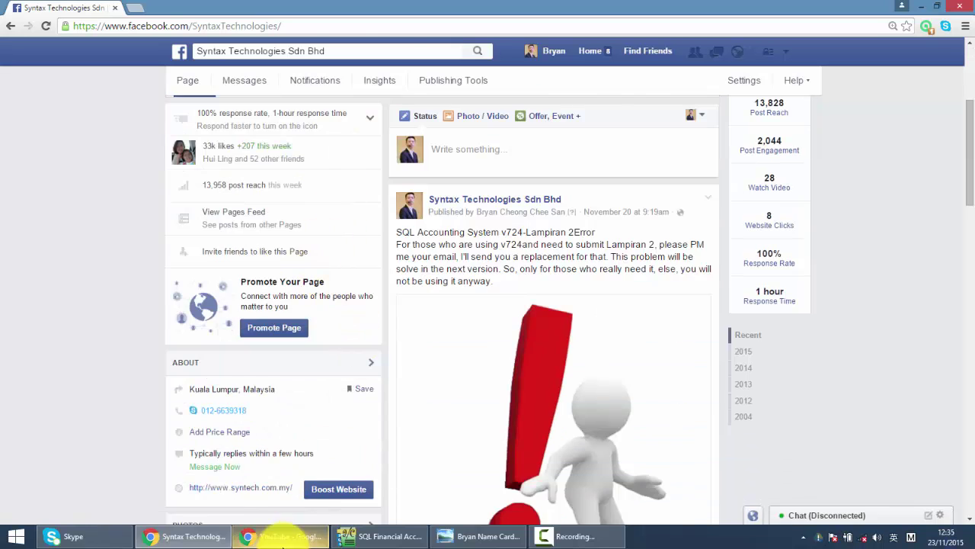
# - Look through the SQL Accounting demo video list on the syntech.com.my YouTube page, and view the name card image in Windows Photo Viewer
pyautogui.click(282, 537)
pyautogui.scroll(3, 83, 424)
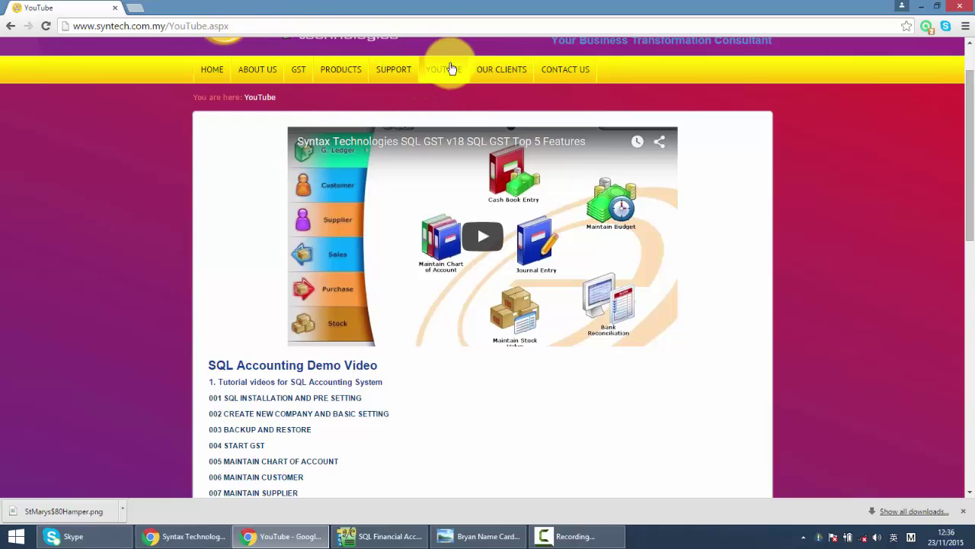
pyautogui.scroll(-2, 381, 286)
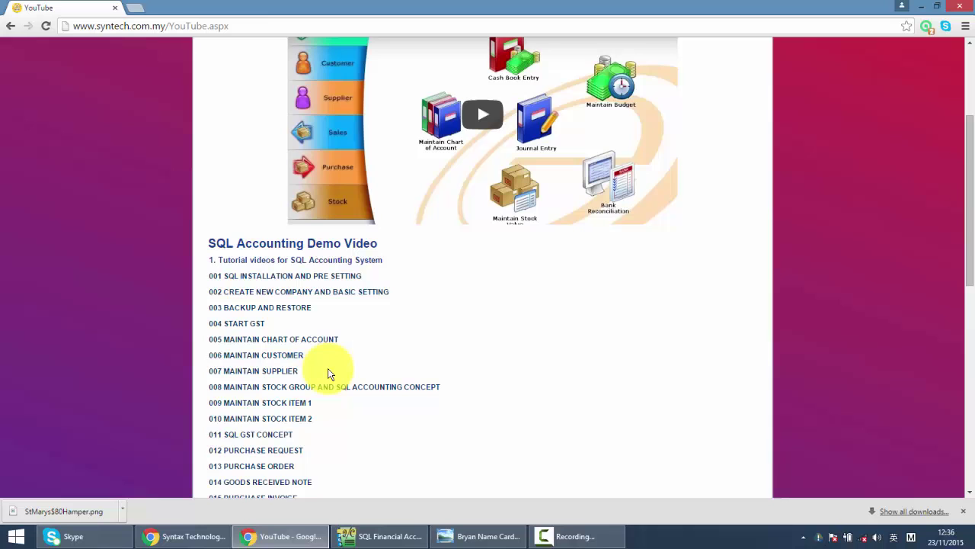
pyautogui.click(461, 536)
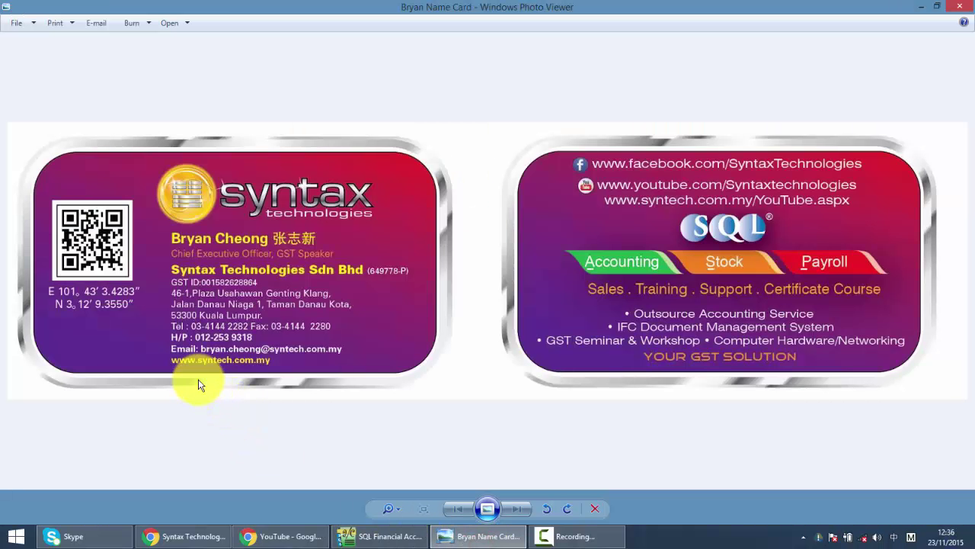